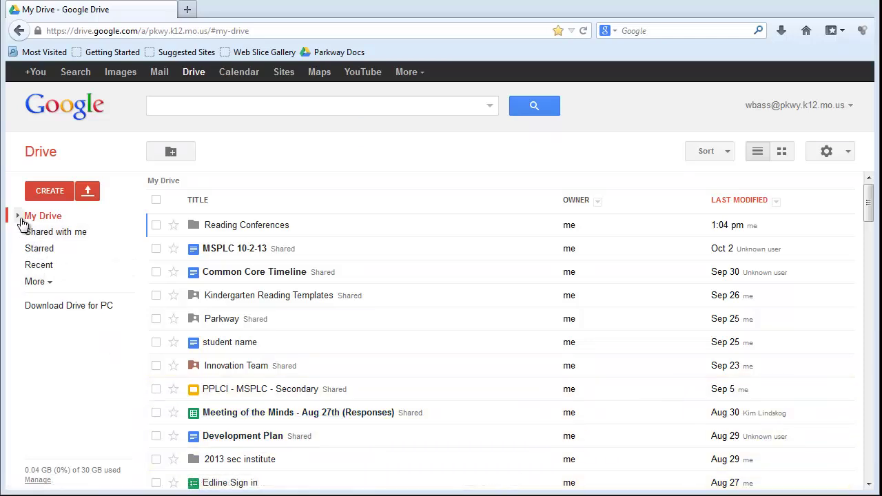
Step: Expand My Drive and open the Kindergarten Reading Templates folder
{"action": "left_click", "coordinate": [18, 217]}
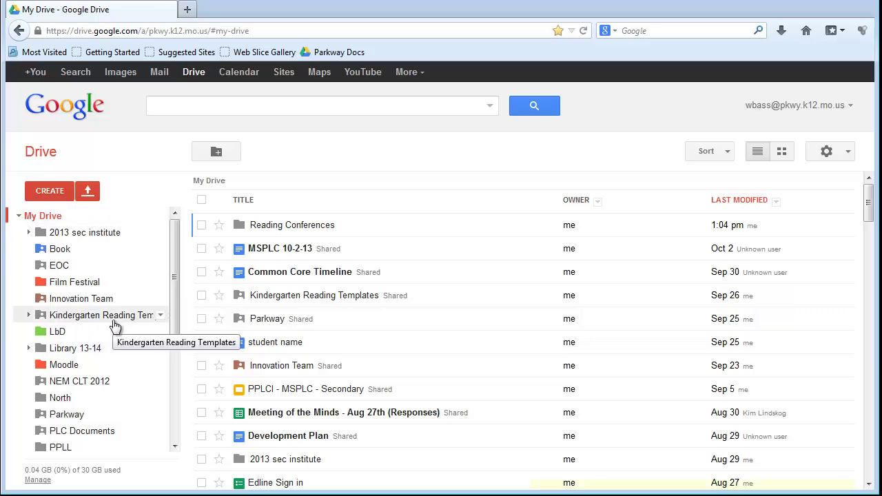
{"action": "left_click", "coordinate": [76, 323]}
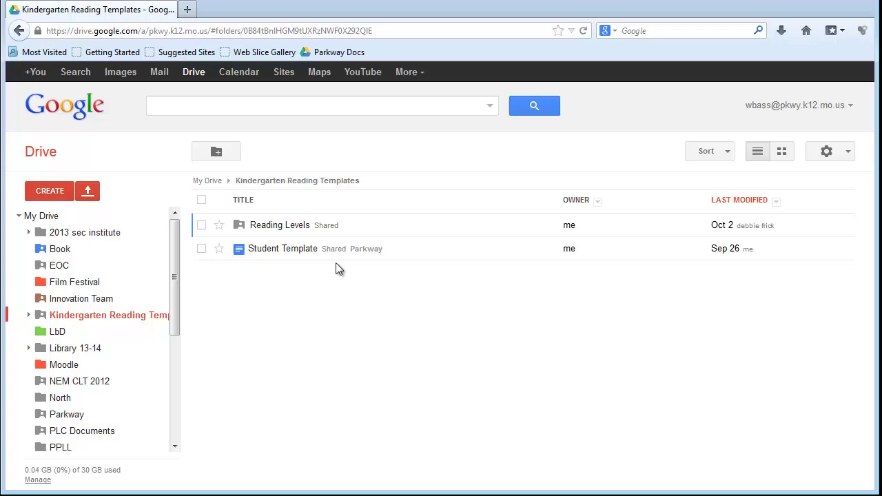
Step: Open Student Template, scroll through its form, then return to the Kindergarten Reading Templates tab
{"action": "left_click", "coordinate": [288, 254]}
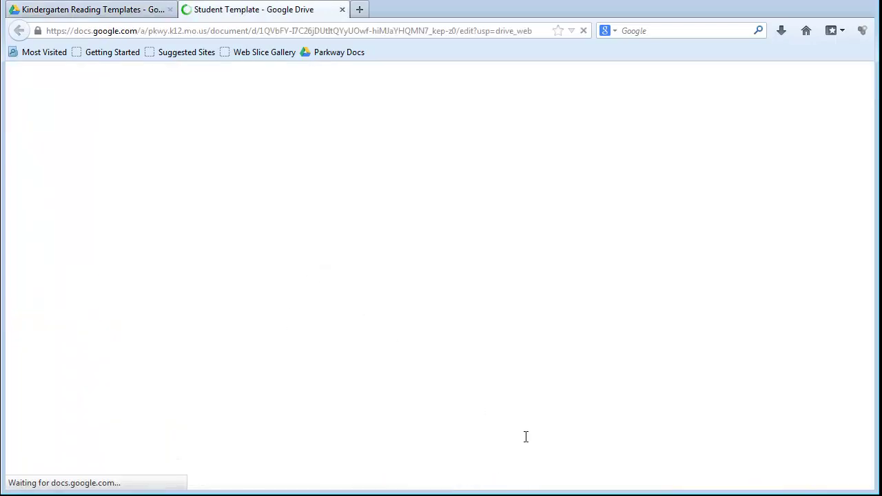
{"action": "scroll", "coordinate": [624, 332], "scroll_direction": "down", "scroll_amount": 1}
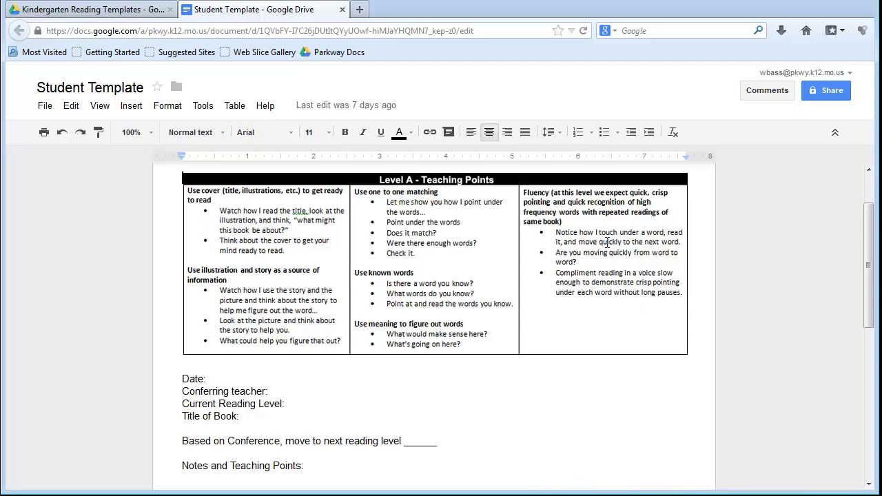
{"action": "scroll", "coordinate": [413, 303], "scroll_direction": "down", "scroll_amount": 3}
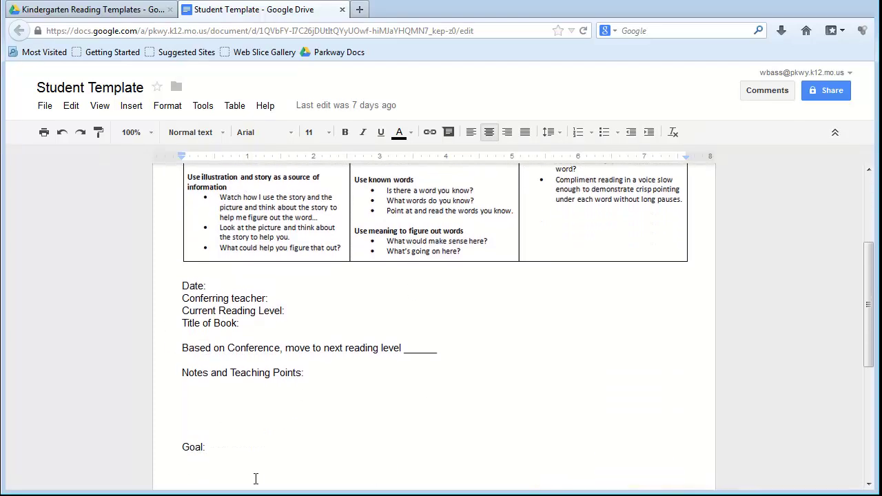
{"action": "scroll", "coordinate": [386, 416], "scroll_direction": "down", "scroll_amount": 2}
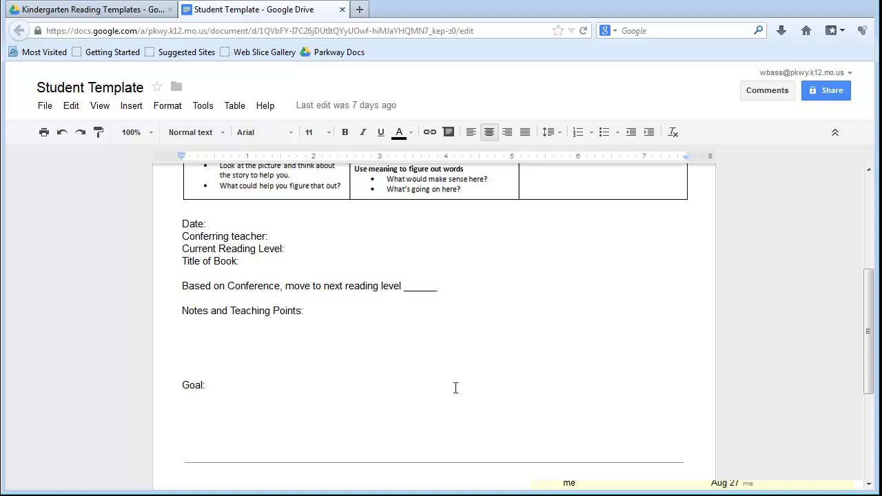
{"action": "scroll", "coordinate": [455, 388], "scroll_direction": "up", "scroll_amount": 6}
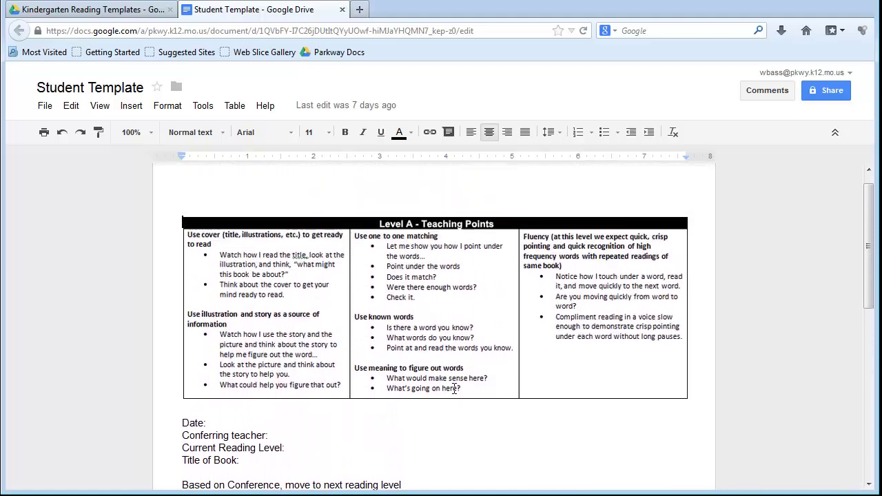
{"action": "left_click", "coordinate": [150, 10]}
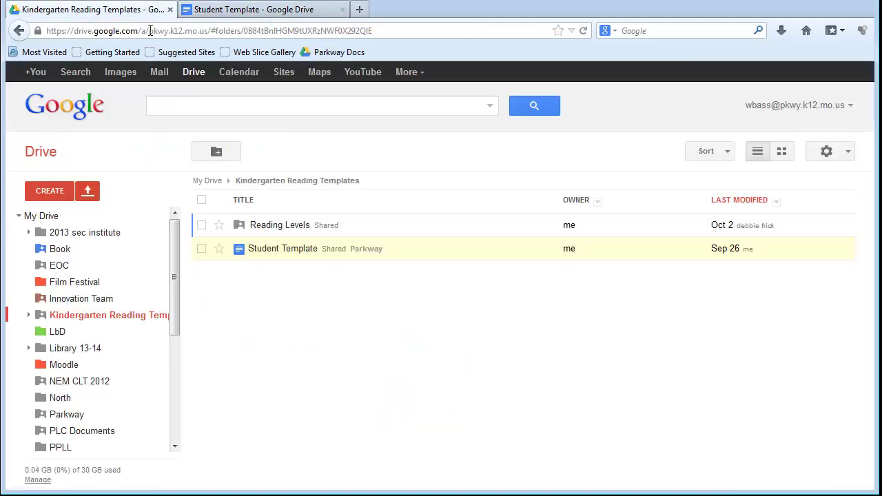
Step: Browse the Reading Levels images, close Student Template, and go back to Kindergarten Reading Templates
{"action": "left_click", "coordinate": [273, 231]}
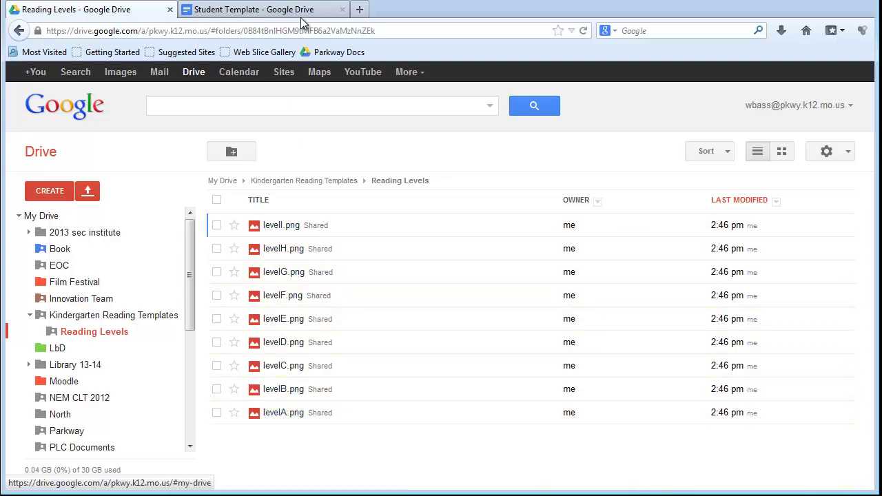
{"action": "left_click", "coordinate": [269, 9]}
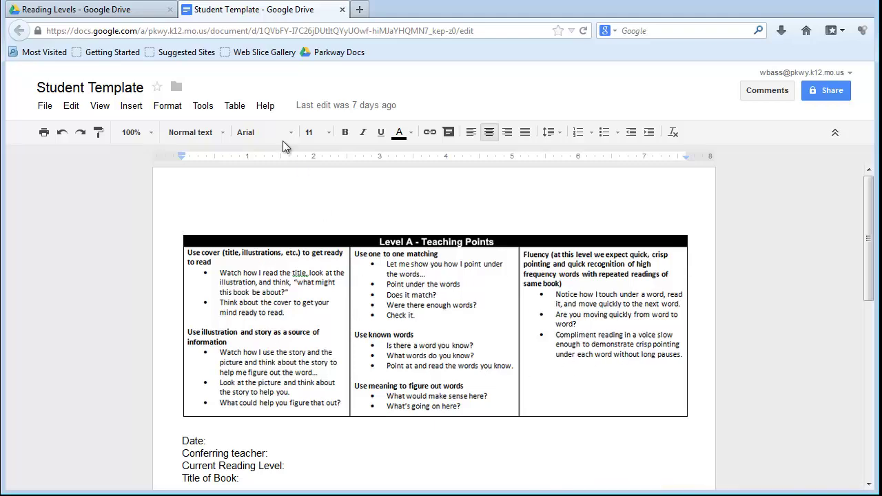
{"action": "left_click", "coordinate": [148, 10]}
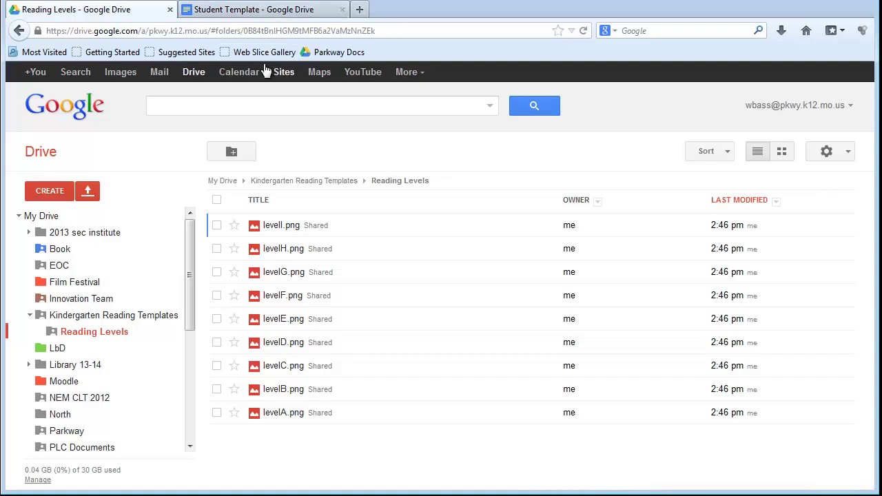
{"action": "left_click", "coordinate": [342, 9]}
{"action": "left_click", "coordinate": [103, 314]}
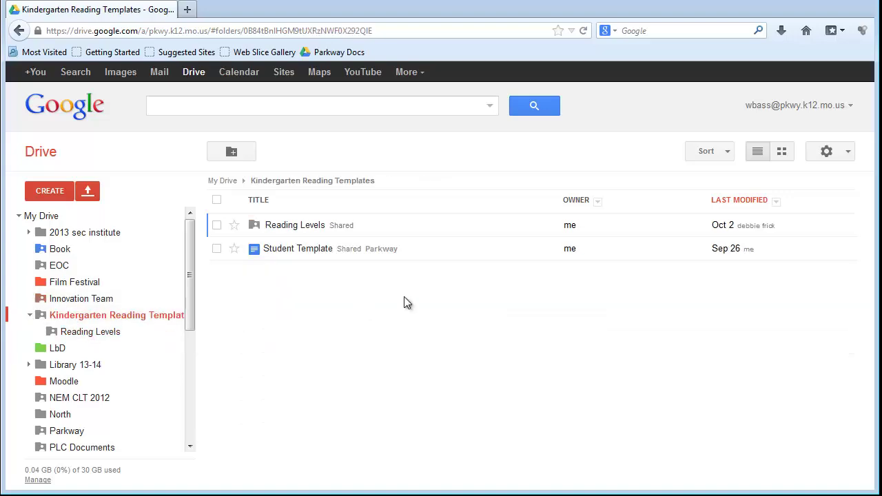
Step: Make a copy of Student Template named 'Student1'
{"action": "left_click", "coordinate": [303, 248]}
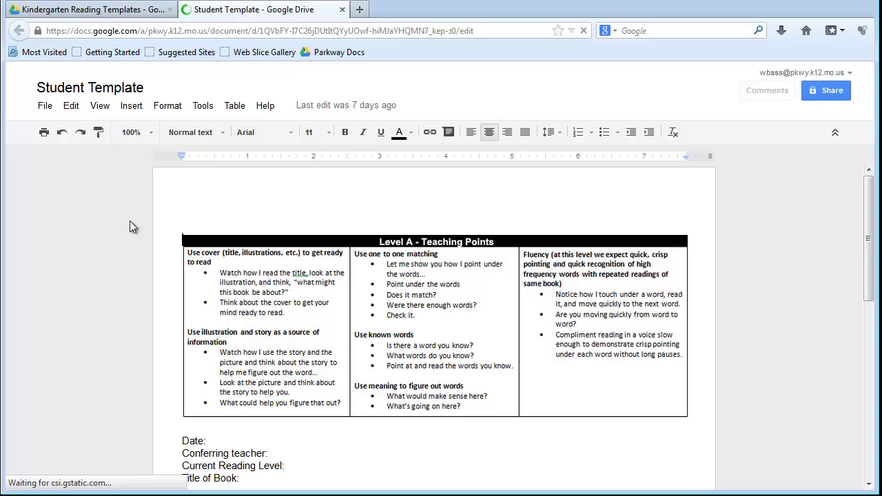
{"action": "left_click", "coordinate": [44, 106]}
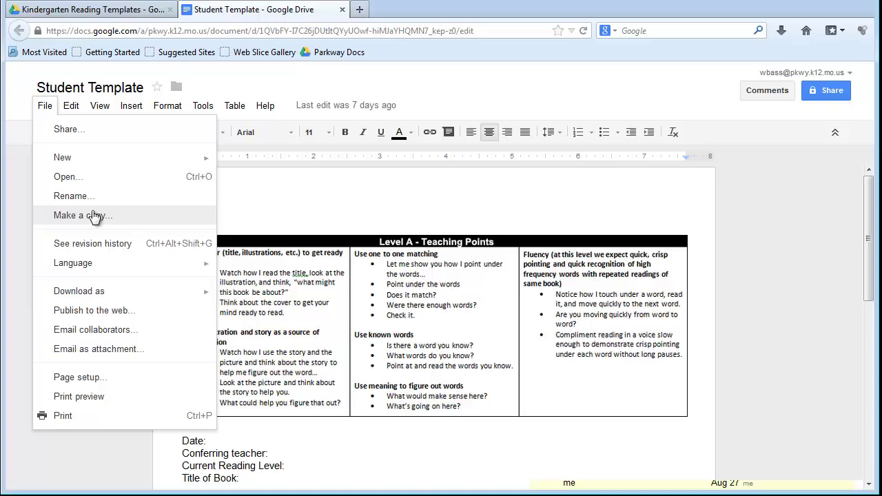
{"action": "left_click", "coordinate": [92, 213]}
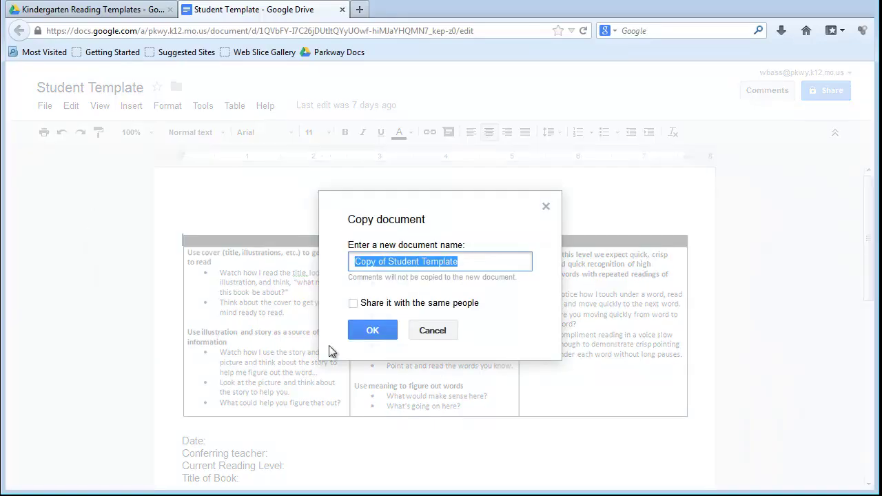
{"action": "type", "text": "Student1"}
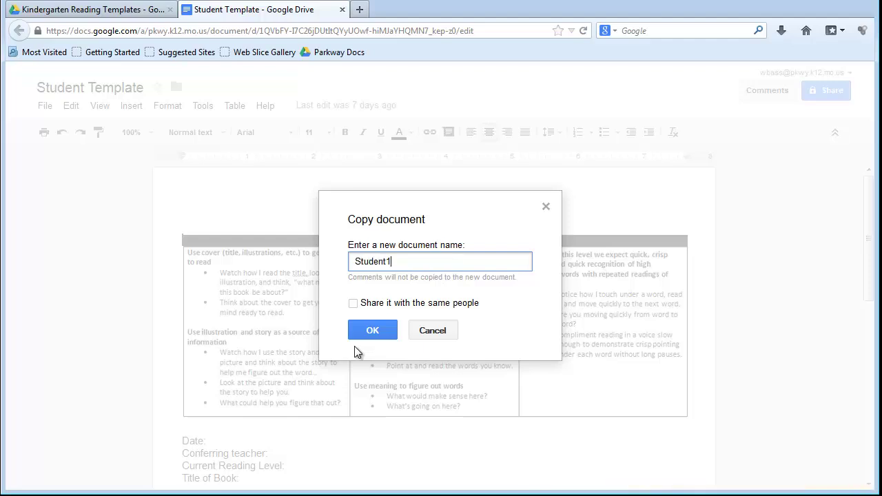
{"action": "left_click", "coordinate": [368, 336]}
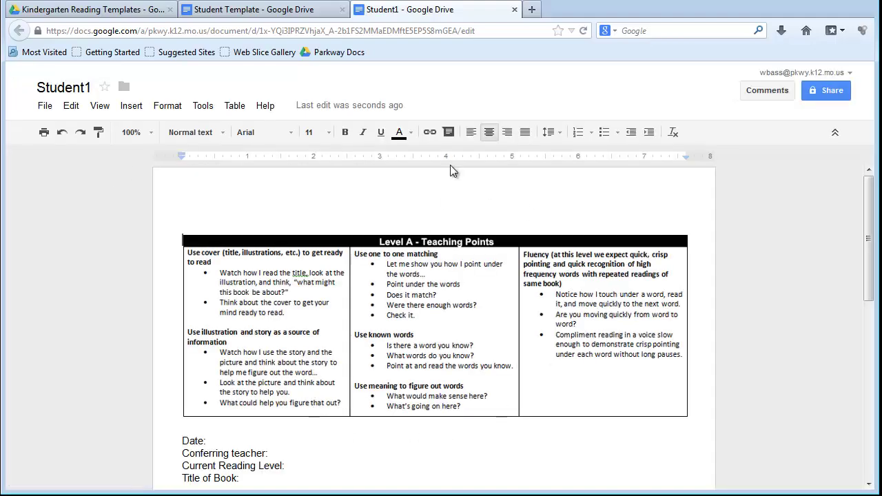
Step: Move the Student1 document from My Drive into the Reading Conferences folder
{"action": "left_click", "coordinate": [123, 11]}
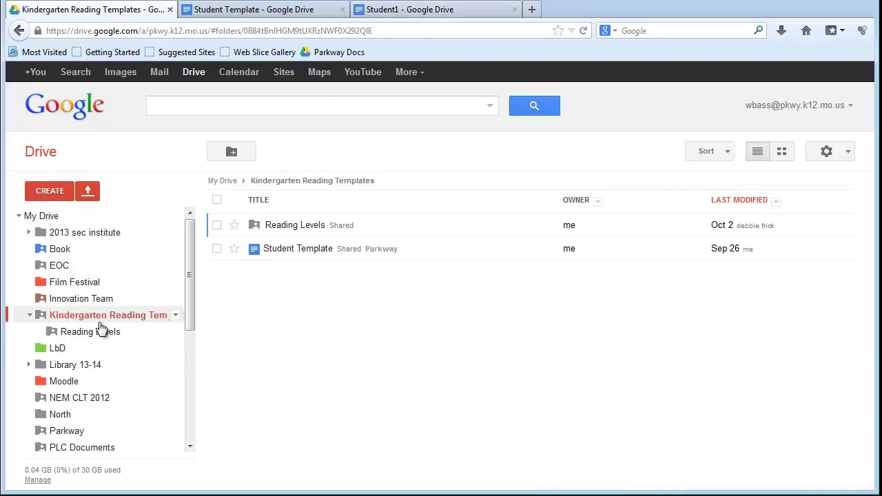
{"action": "left_click", "coordinate": [289, 10]}
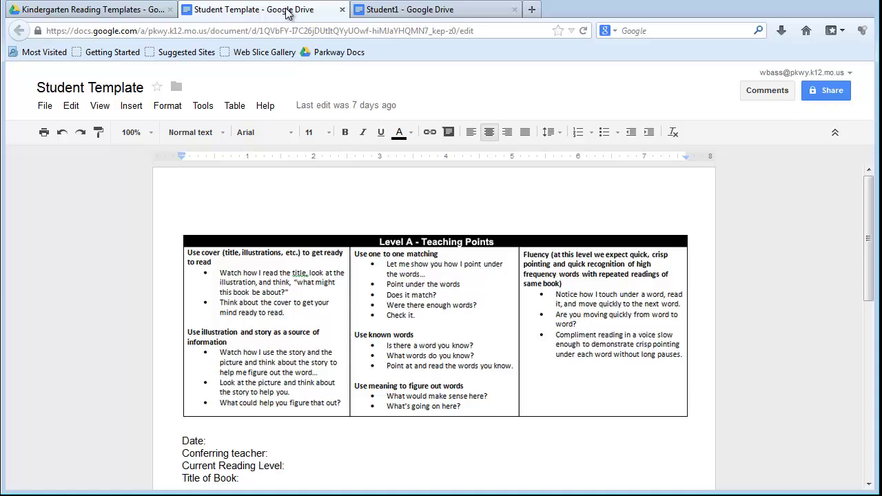
{"action": "left_click", "coordinate": [428, 11]}
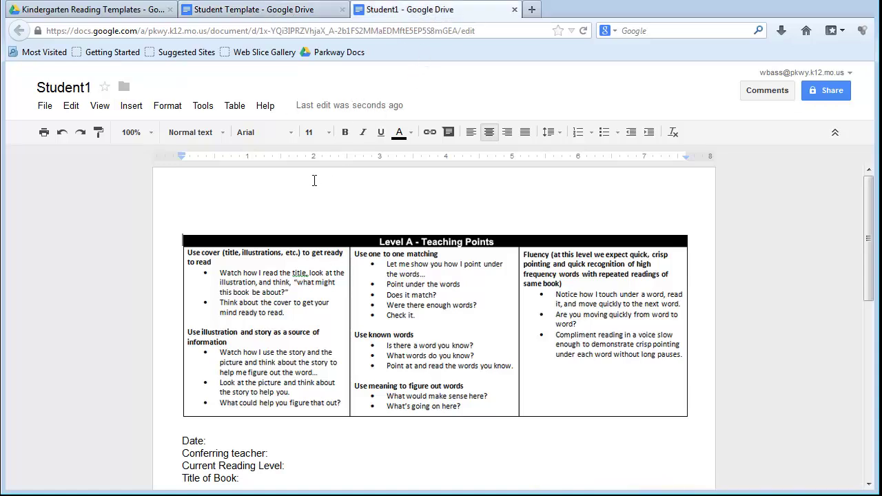
{"action": "left_click", "coordinate": [117, 14]}
{"action": "scroll", "coordinate": [128, 295], "scroll_direction": "down", "scroll_amount": 5}
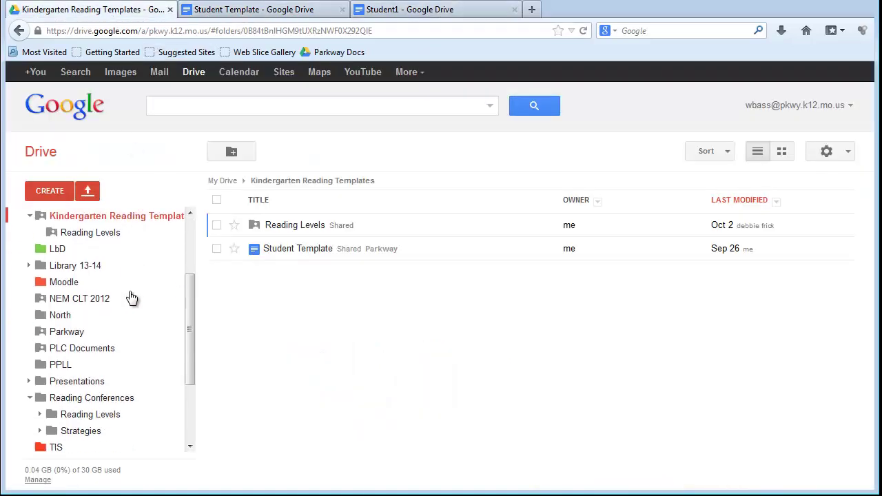
{"action": "scroll", "coordinate": [103, 327], "scroll_direction": "up", "scroll_amount": 6}
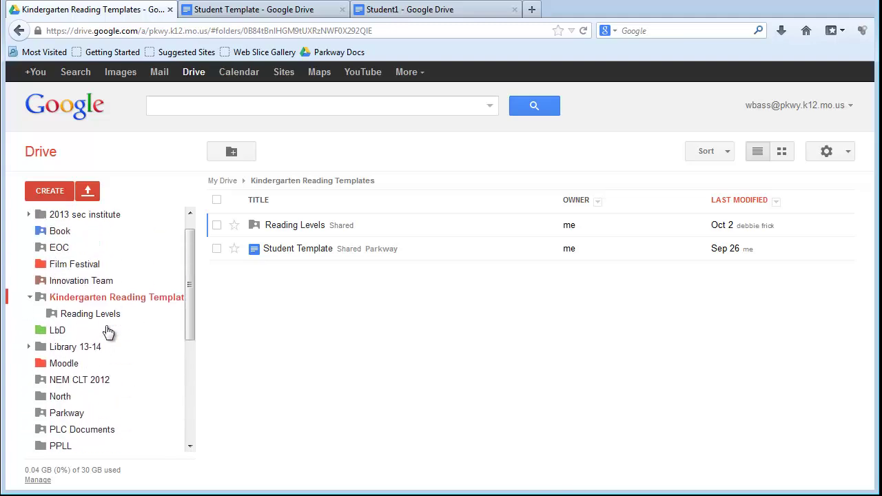
{"action": "left_click", "coordinate": [357, 14]}
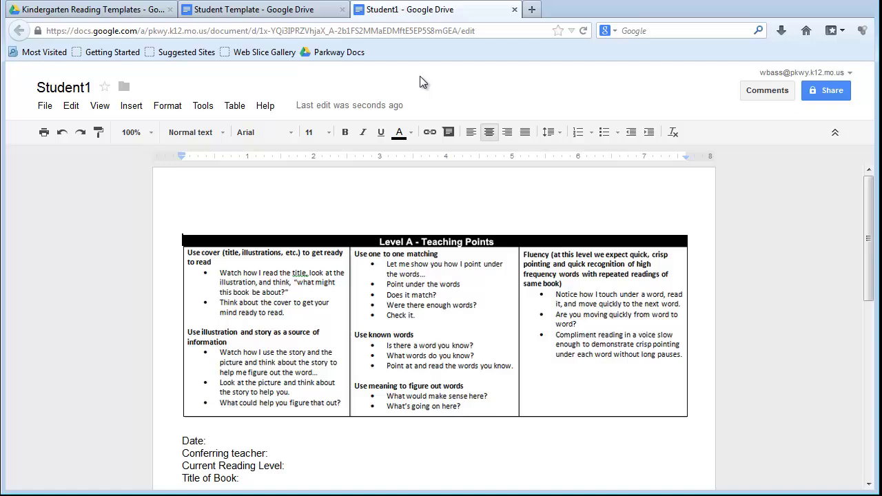
{"action": "left_click", "coordinate": [124, 88]}
{"action": "scroll", "coordinate": [377, 275], "scroll_direction": "down", "scroll_amount": 3}
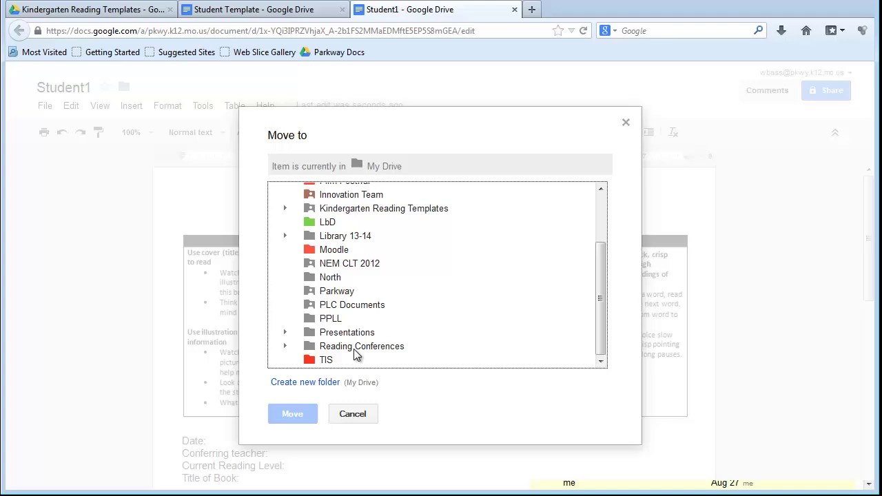
{"action": "left_click", "coordinate": [355, 346]}
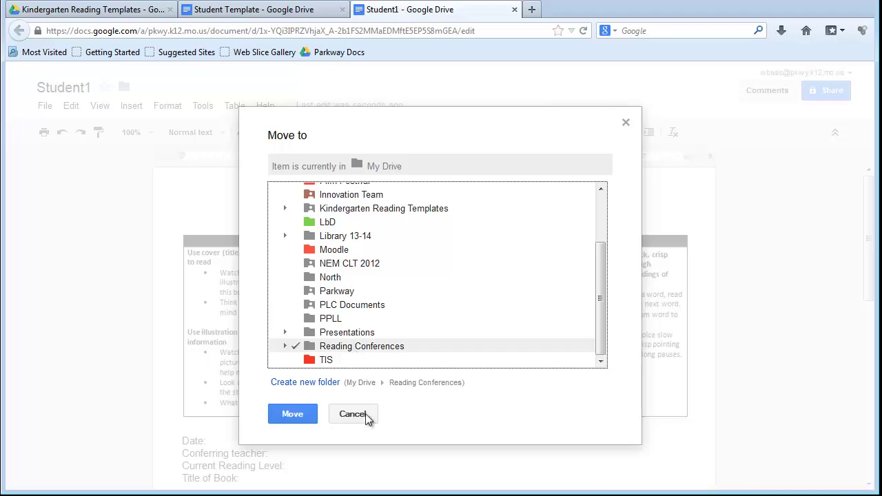
{"action": "left_click", "coordinate": [292, 414]}
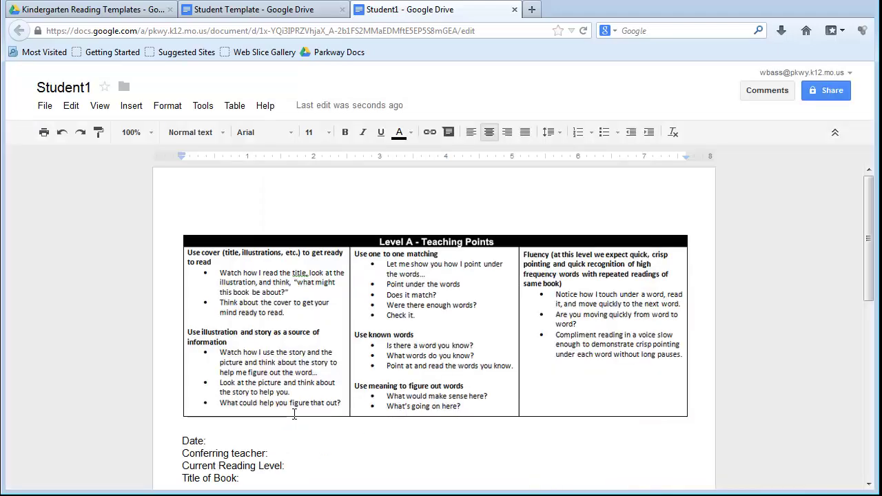
Step: Close the Student1 and Student Template tabs and open the Reading Conferences folder
{"action": "left_click", "coordinate": [514, 10]}
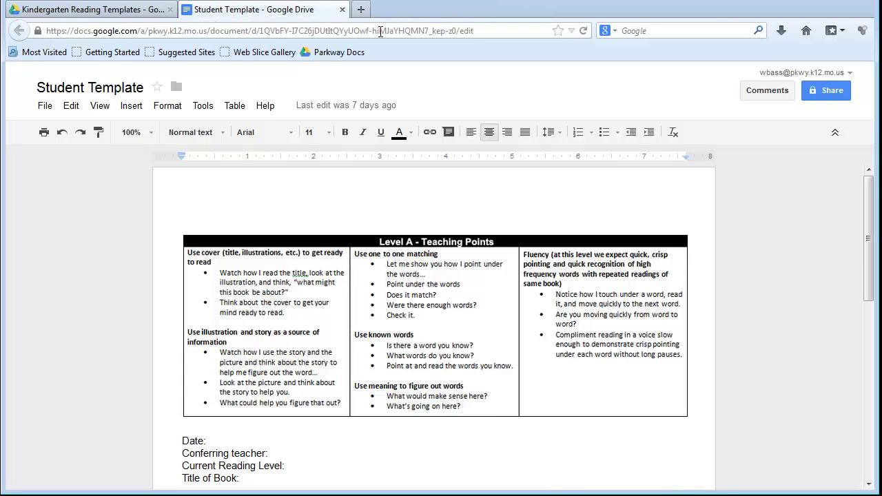
{"action": "left_click", "coordinate": [342, 9]}
{"action": "scroll", "coordinate": [83, 351], "scroll_direction": "down", "scroll_amount": 1}
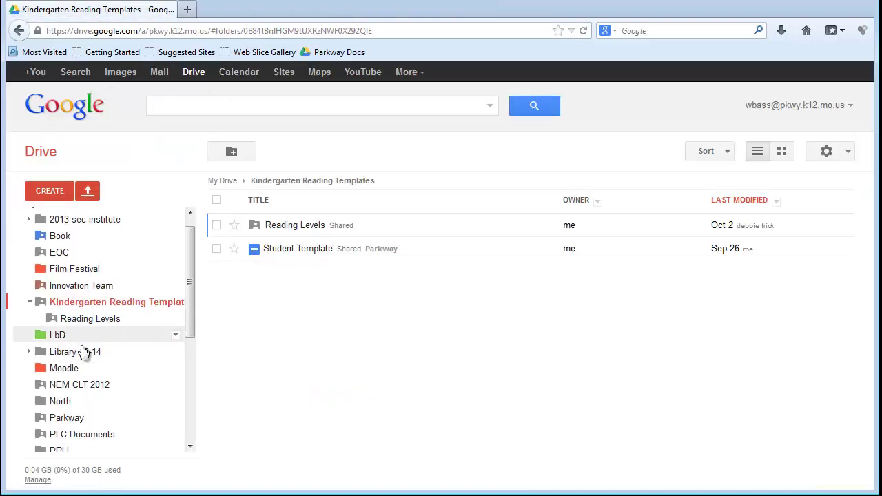
{"action": "scroll", "coordinate": [86, 348], "scroll_direction": "down", "scroll_amount": 5}
{"action": "left_click", "coordinate": [89, 300]}
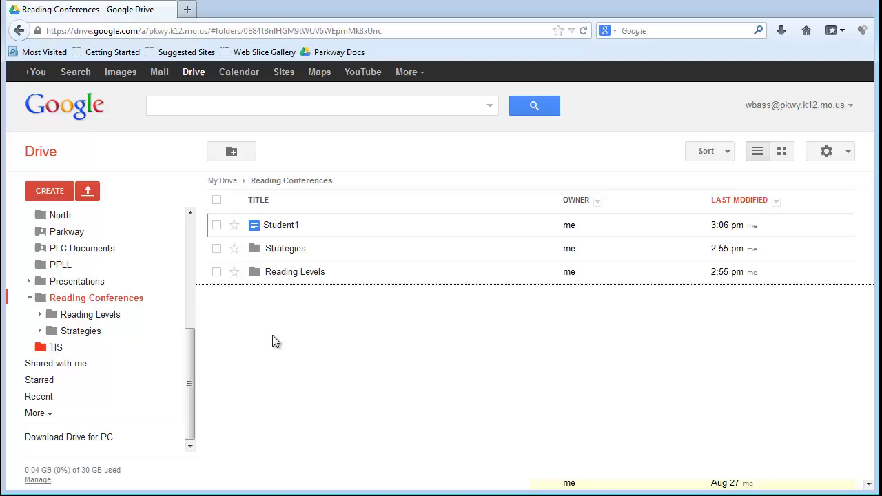
Step: Duplicate Student1 three times with More > Make a copy, then select one Copy of Student1
{"action": "left_click", "coordinate": [217, 225]}
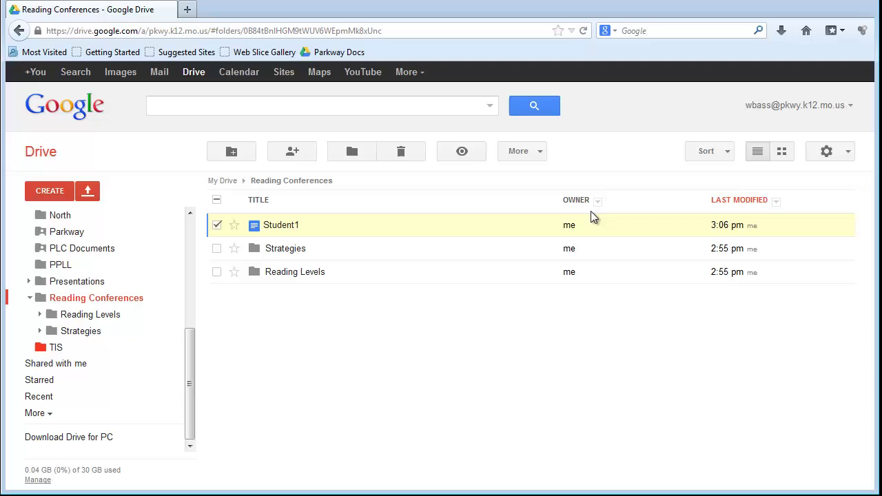
{"action": "left_click", "coordinate": [540, 153]}
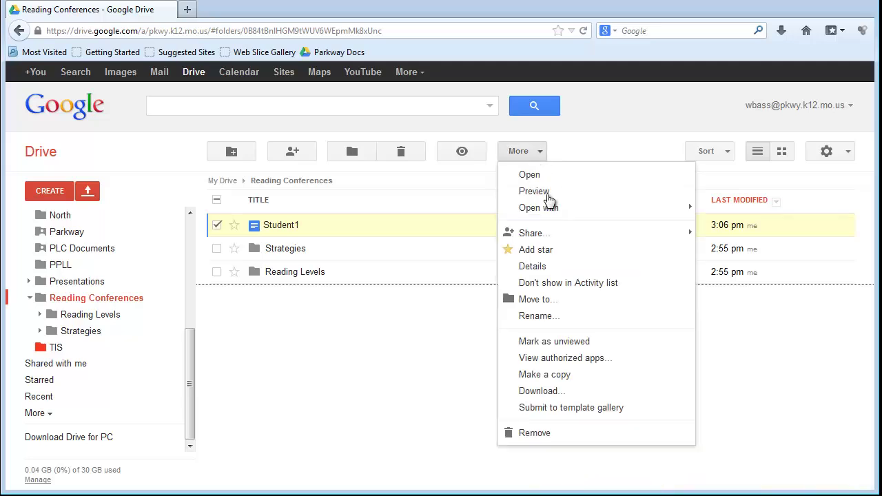
{"action": "left_click", "coordinate": [563, 379]}
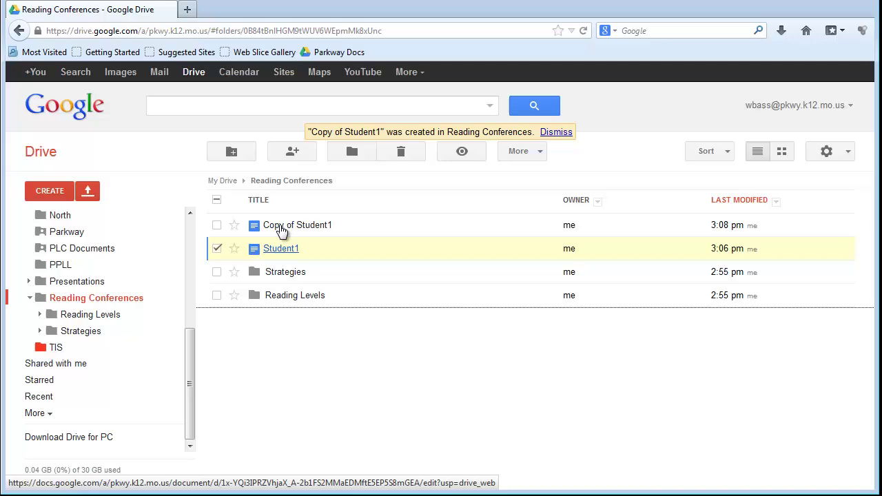
{"action": "left_click", "coordinate": [528, 153]}
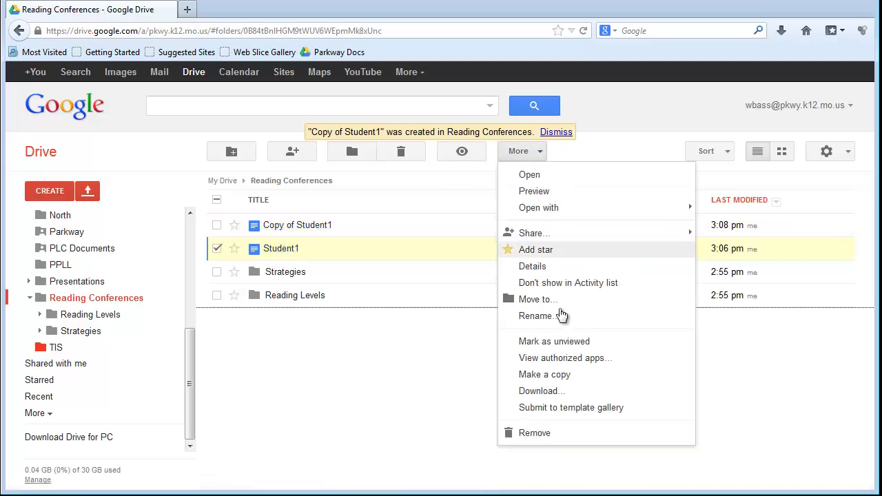
{"action": "left_click", "coordinate": [574, 374]}
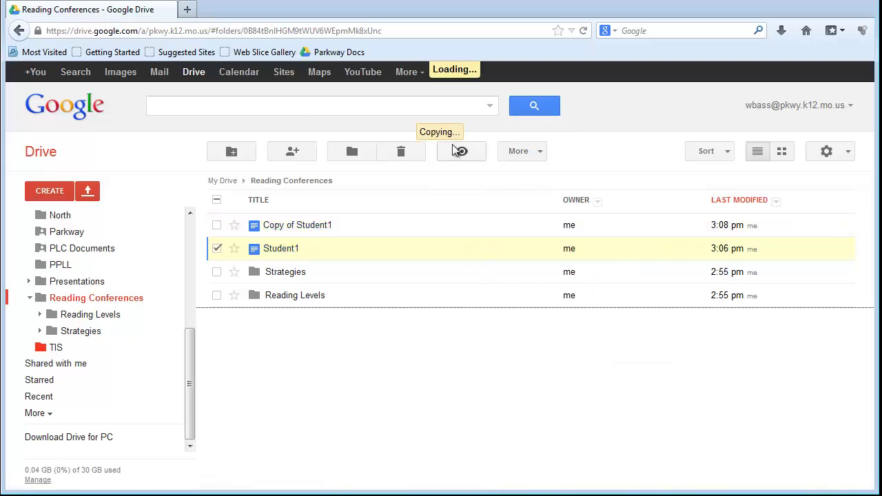
{"action": "left_click", "coordinate": [522, 153]}
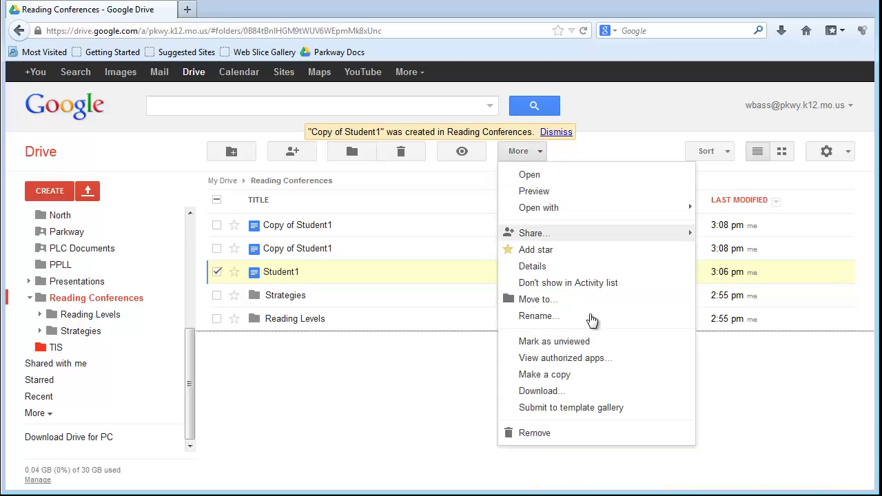
{"action": "left_click", "coordinate": [591, 377]}
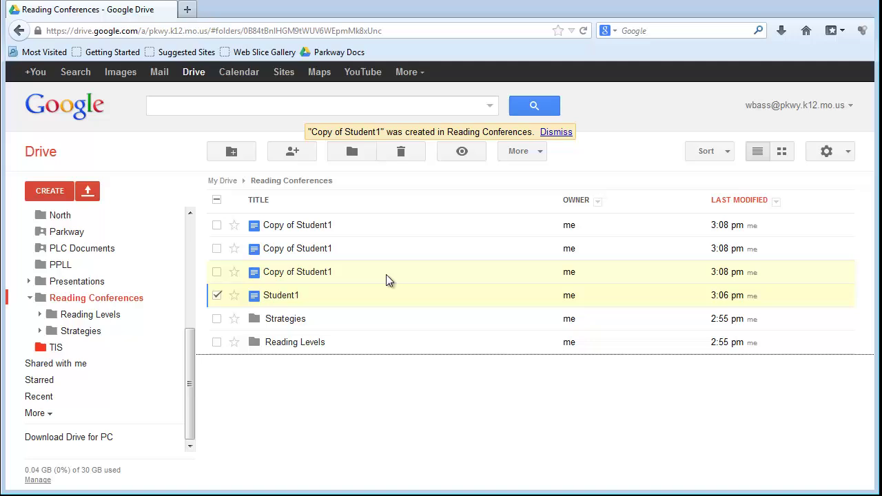
{"action": "left_click", "coordinate": [217, 296]}
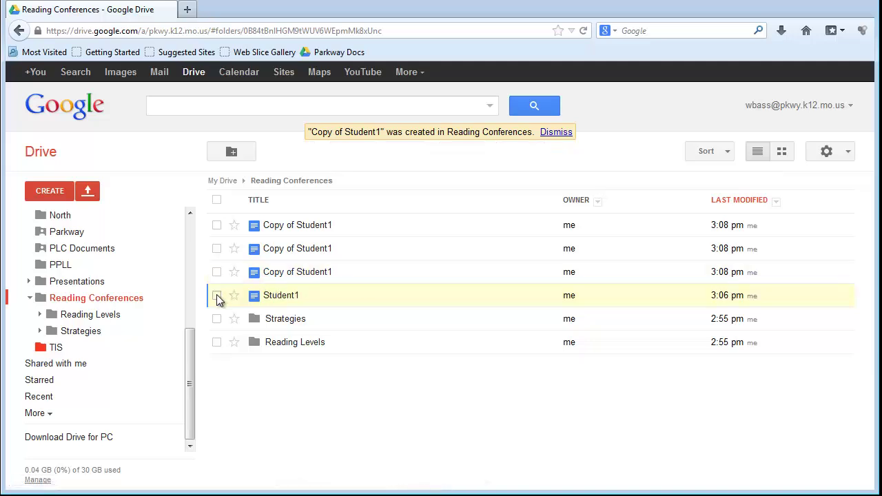
{"action": "left_click", "coordinate": [217, 274]}
{"action": "left_click", "coordinate": [518, 151]}
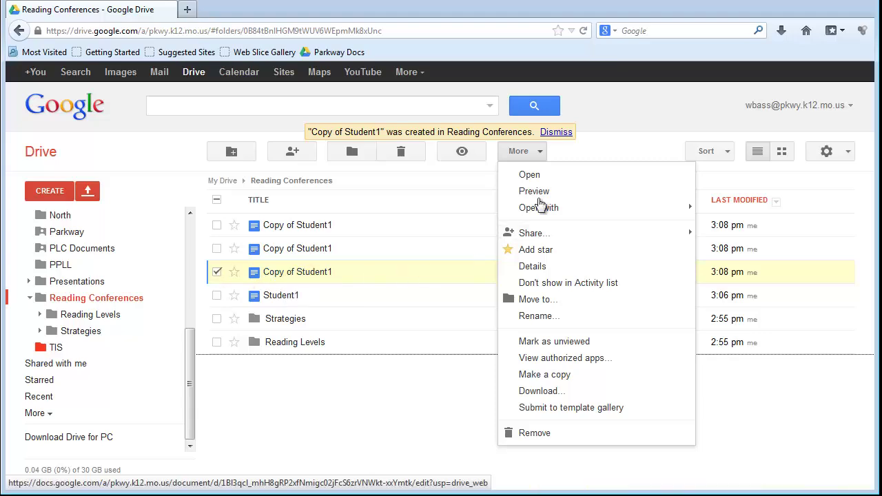
Step: Rename the selected Copy of Student1 to 'Student2'
{"action": "left_click", "coordinate": [536, 316]}
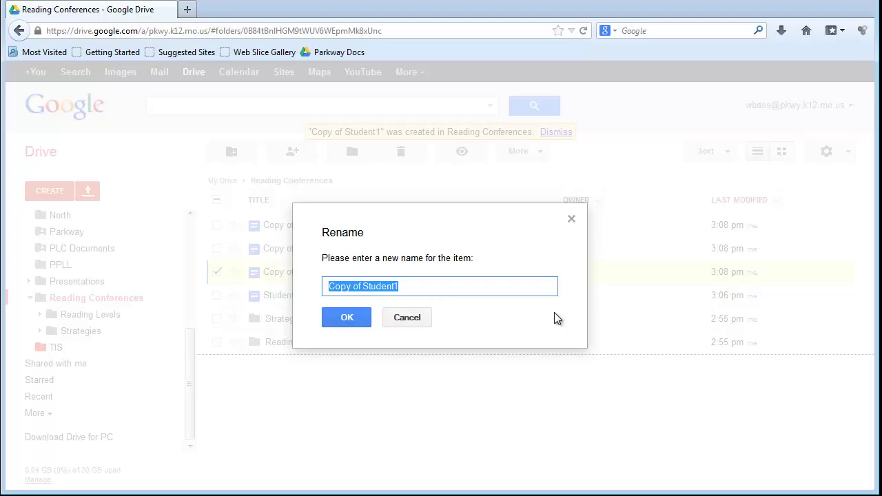
{"action": "type", "text": "Student2"}
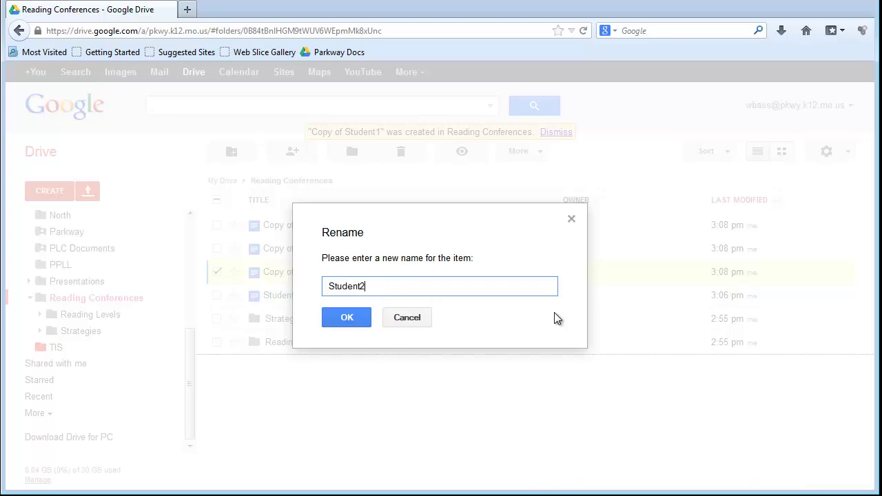
{"action": "key", "text": "Return"}
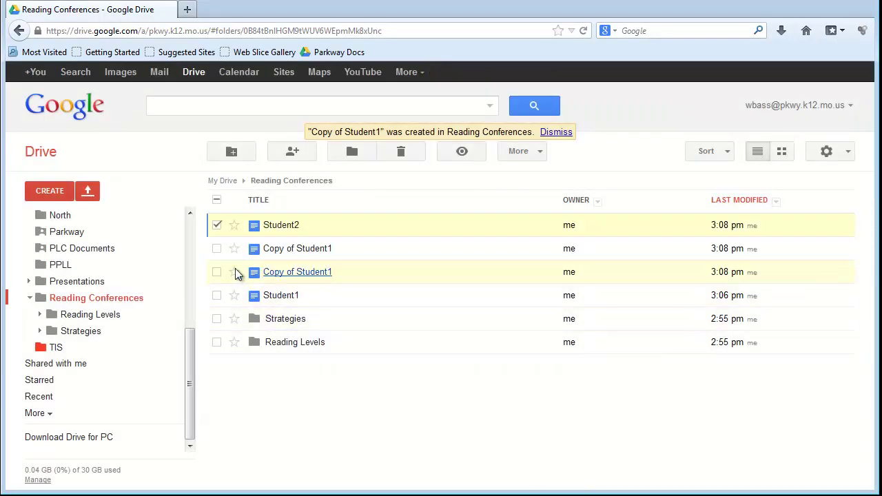
Step: Rename the next Copy of Student1 to 'Student3'
{"action": "left_click", "coordinate": [217, 272]}
{"action": "left_click", "coordinate": [518, 152]}
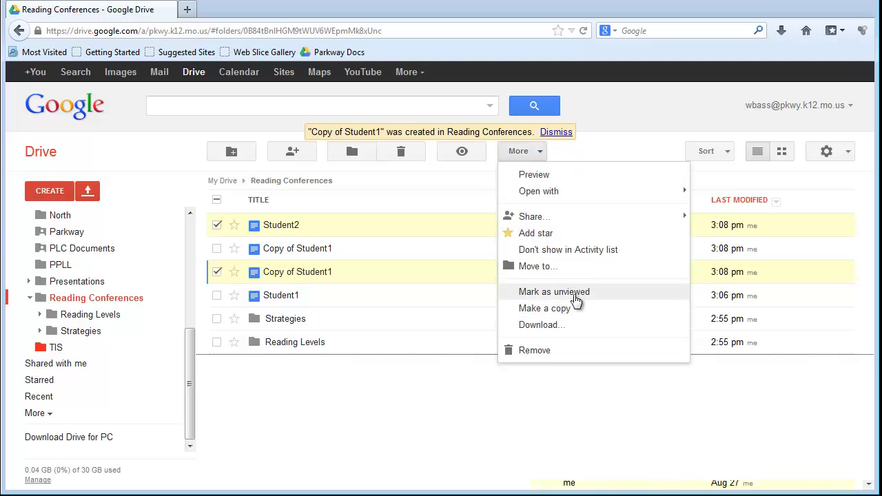
{"action": "left_click", "coordinate": [217, 274]}
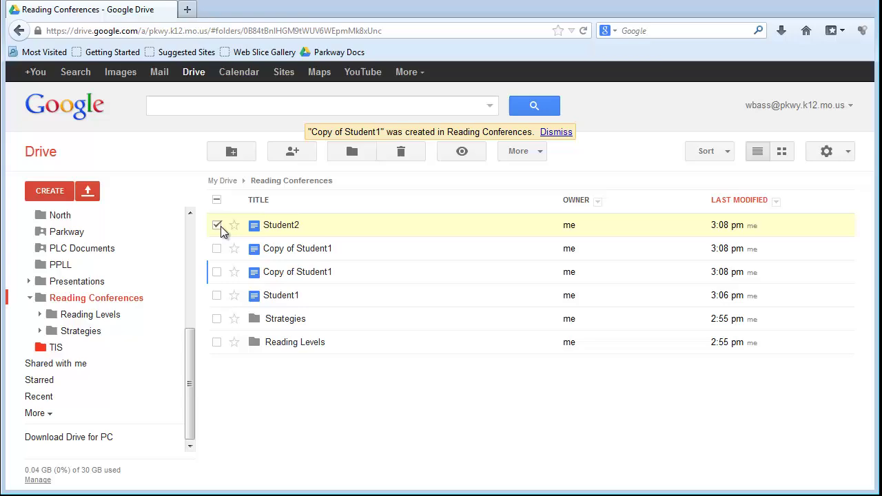
{"action": "left_click", "coordinate": [217, 274]}
{"action": "left_click", "coordinate": [509, 155]}
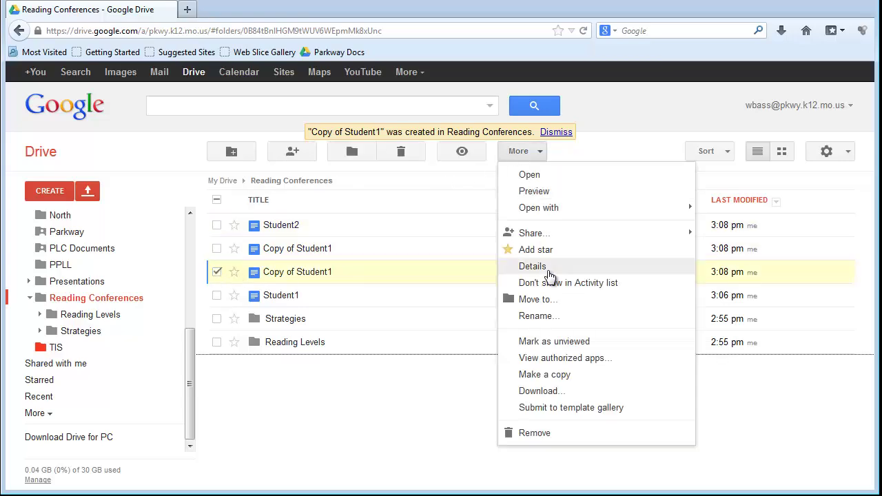
{"action": "left_click", "coordinate": [561, 316]}
{"action": "type", "text": "S"}
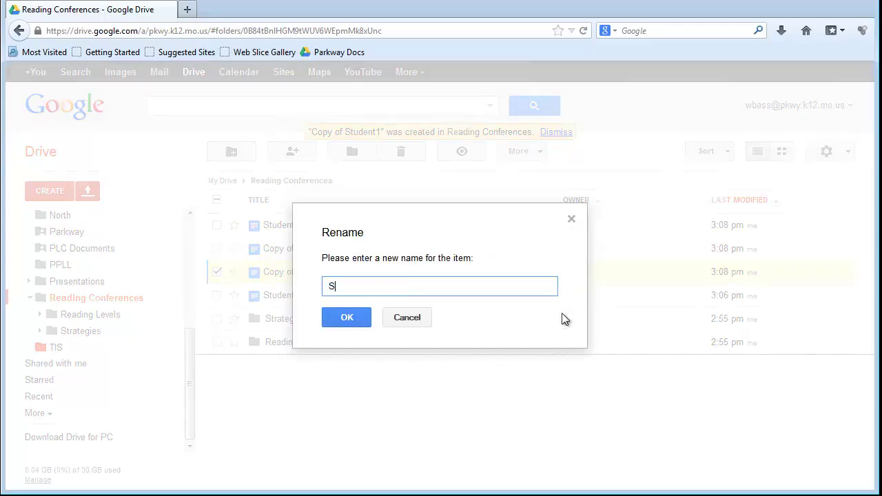
{"action": "type", "text": "tudent3"}
{"action": "key", "text": "Return"}
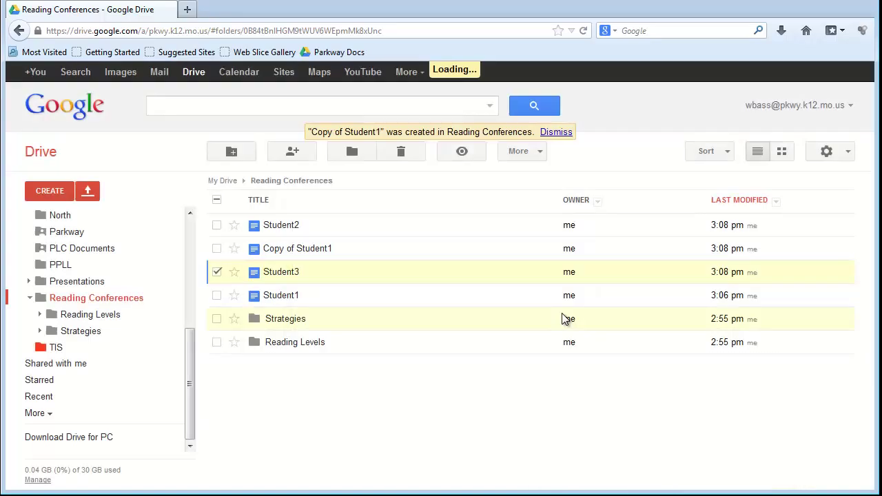
Step: Rename the last Copy of Student1 to 'Student4' and clear the selection
{"action": "left_click", "coordinate": [220, 225]}
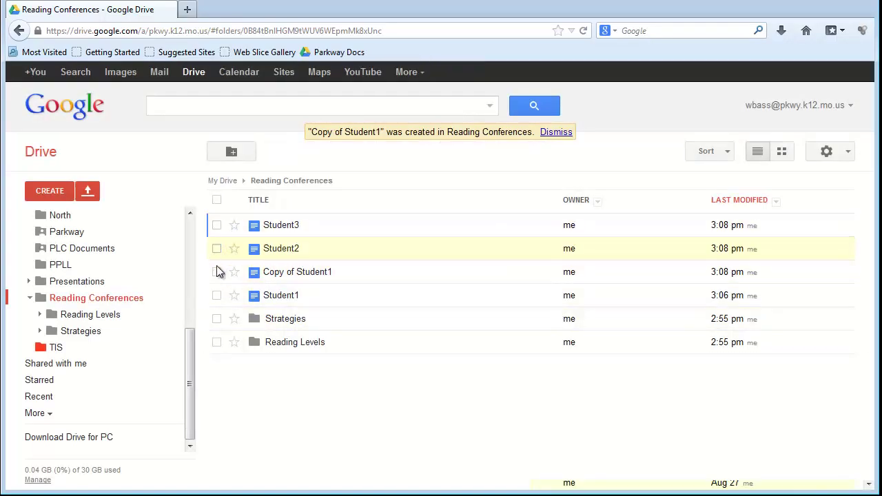
{"action": "left_click", "coordinate": [216, 271]}
{"action": "left_click", "coordinate": [520, 152]}
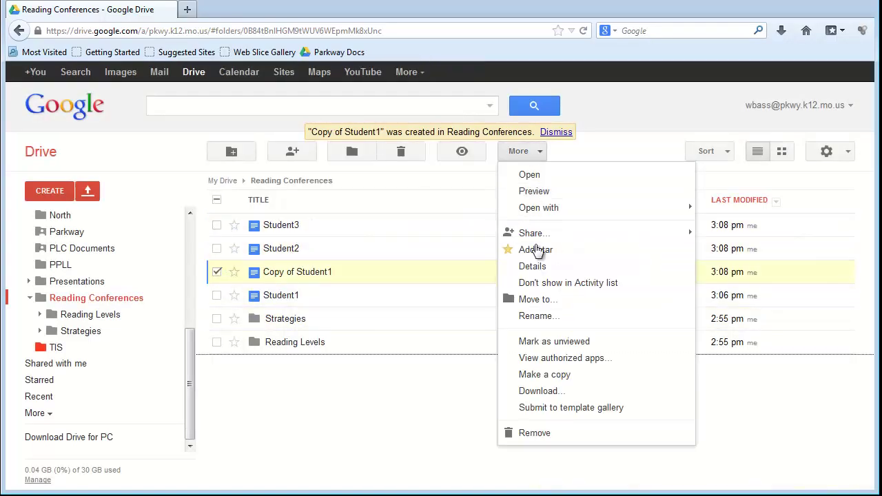
{"action": "left_click", "coordinate": [550, 316]}
{"action": "type", "text": "Student"}
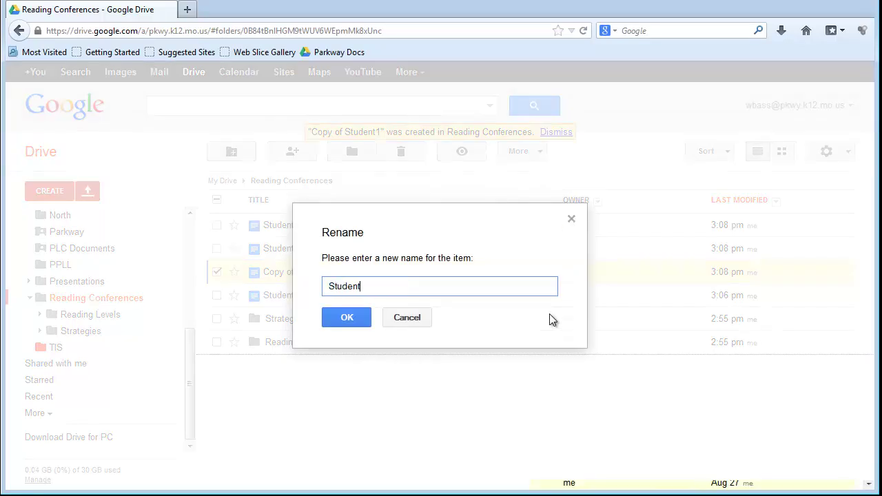
{"action": "type", "text": "4"}
{"action": "key", "text": "Return"}
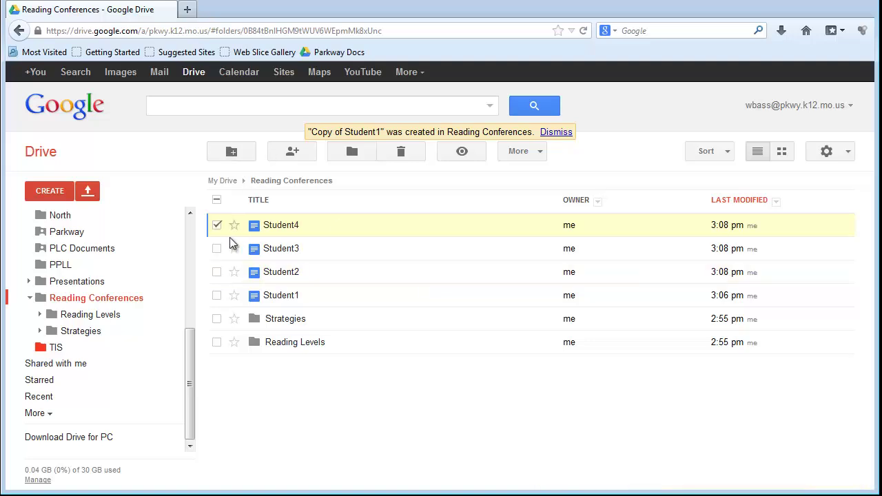
{"action": "left_click", "coordinate": [216, 225]}
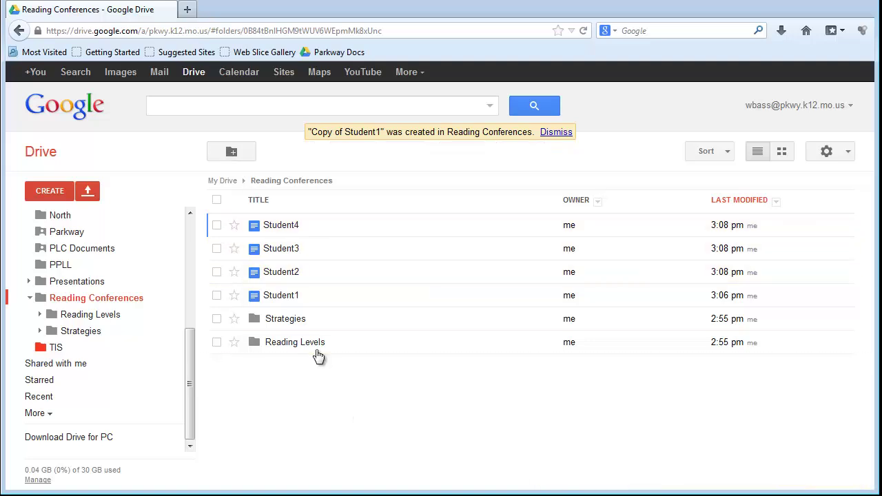
Step: Open Student1 and delete the Level A - Teaching Points image at the top
{"action": "left_click", "coordinate": [282, 298]}
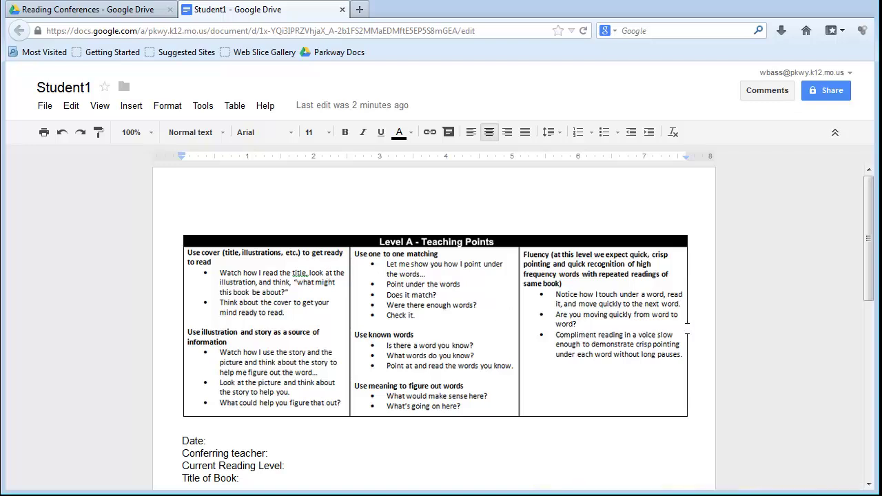
{"action": "scroll", "coordinate": [497, 313], "scroll_direction": "down", "scroll_amount": 1}
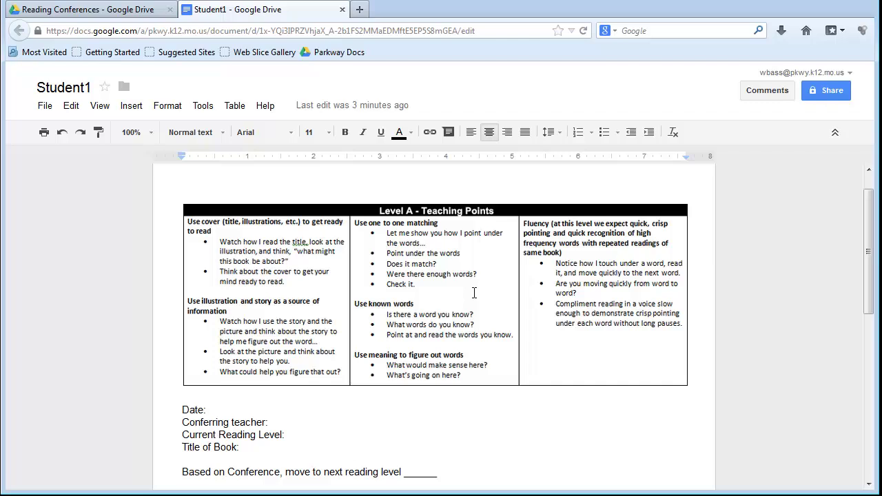
{"action": "left_click", "coordinate": [406, 304]}
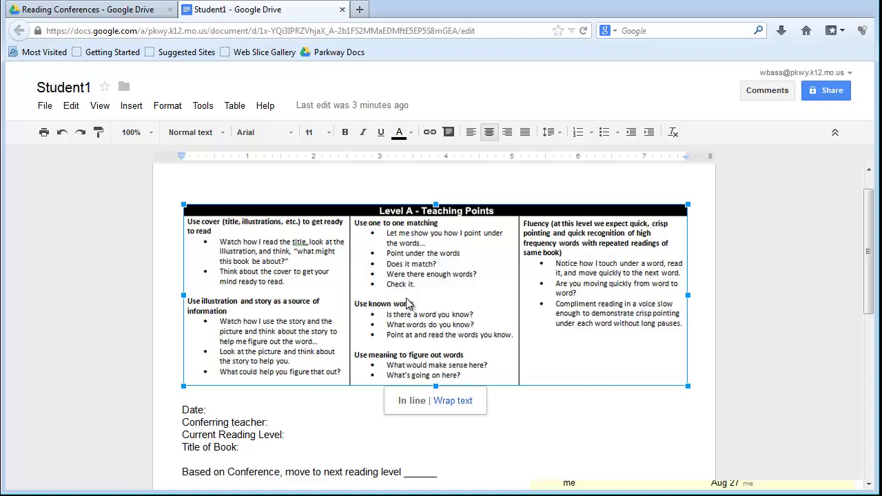
{"action": "key", "text": "Delete"}
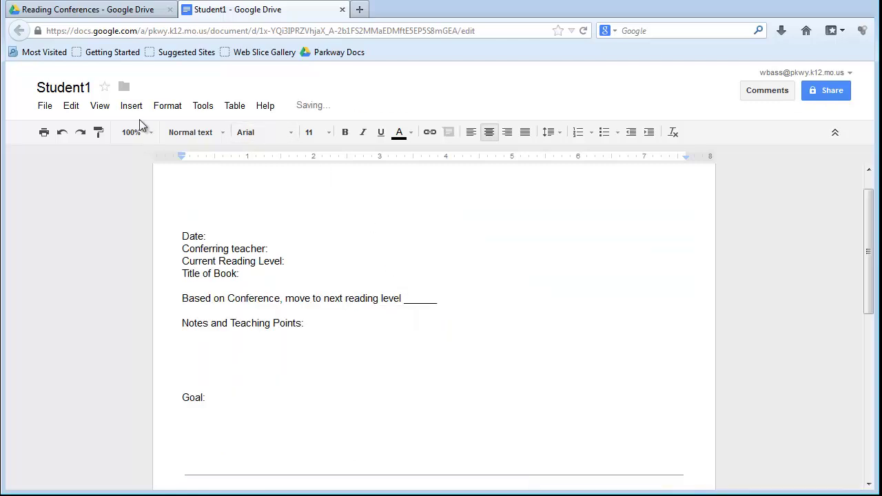
{"action": "left_click", "coordinate": [129, 109]}
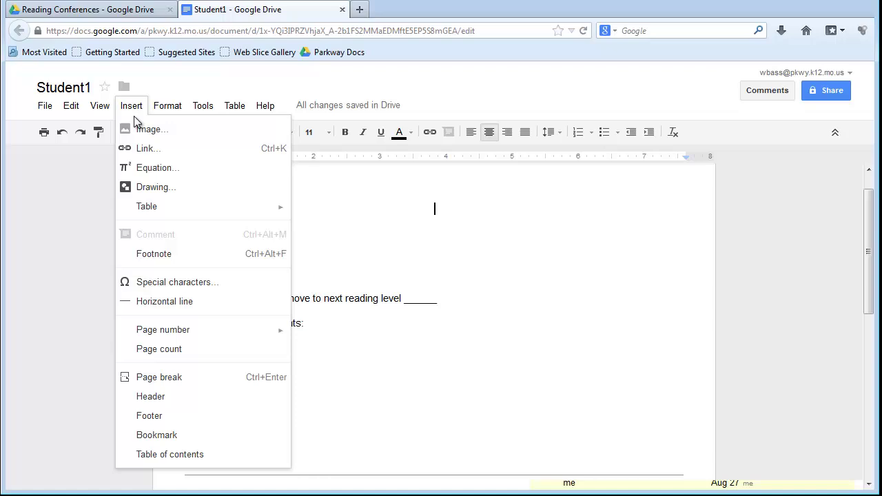
Step: Insert levelC.png from Drive's Kindergarten Reading Templates > Reading Levels folder into Student1
{"action": "left_click", "coordinate": [138, 129]}
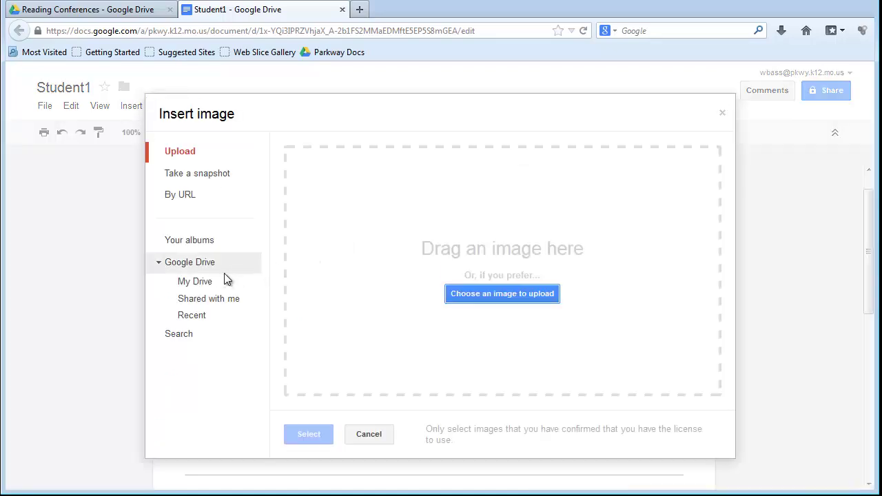
{"action": "left_click", "coordinate": [205, 265]}
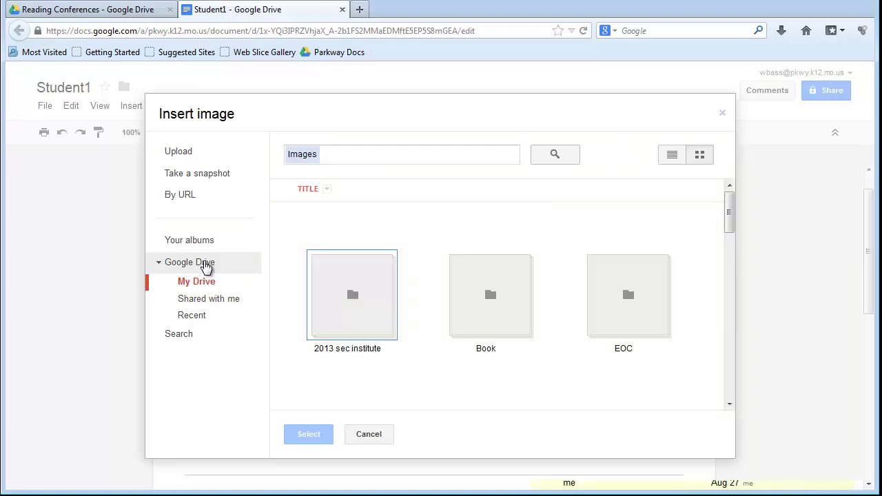
{"action": "left_click_drag", "start_coordinate": [730, 217], "coordinate": [727, 250]}
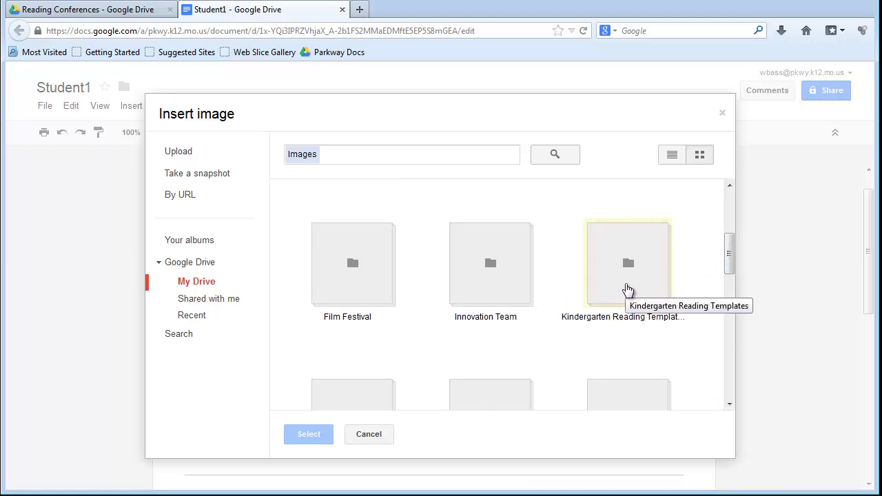
{"action": "double_click", "coordinate": [627, 288]}
{"action": "left_click", "coordinate": [370, 336]}
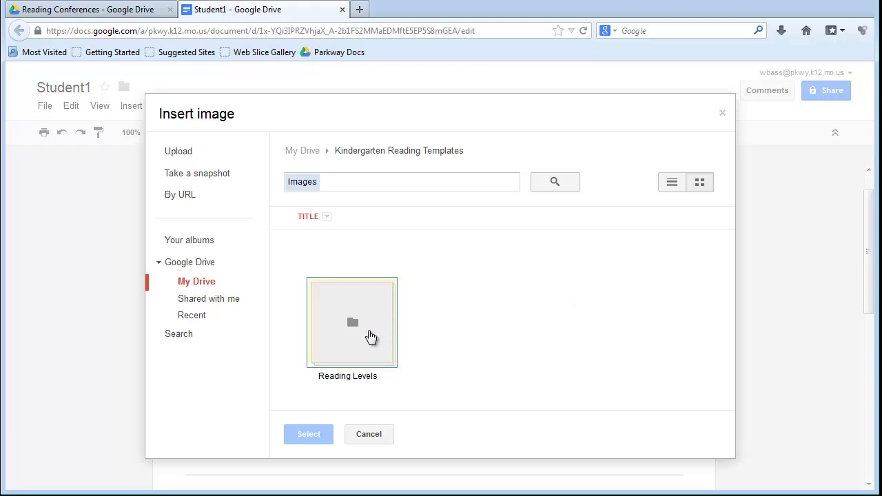
{"action": "double_click", "coordinate": [369, 336]}
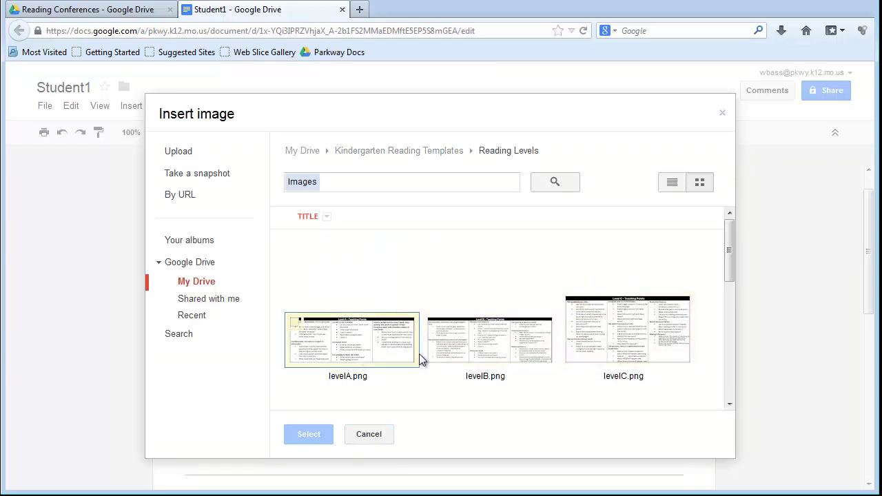
{"action": "mouse_move", "coordinate": [730, 241]}
{"action": "left_mouse_down"}
{"action": "mouse_move", "coordinate": [736, 347]}
{"action": "mouse_move", "coordinate": [728, 254]}
{"action": "left_mouse_up"}
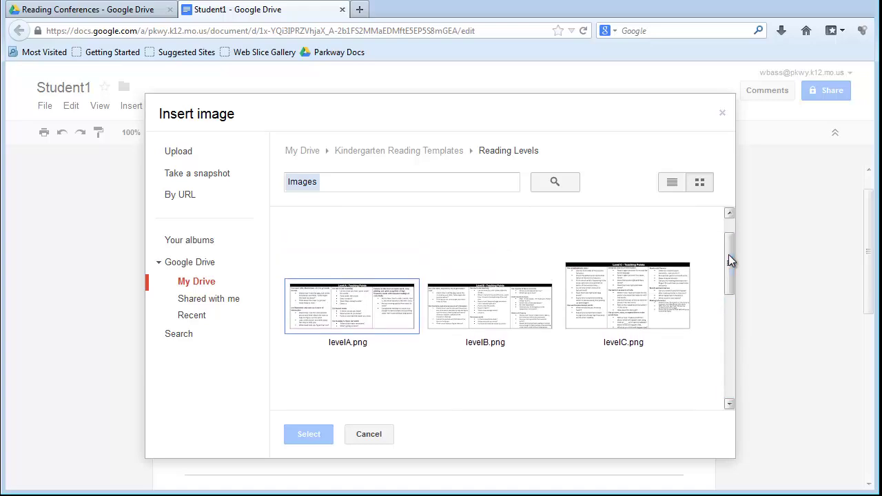
{"action": "left_click", "coordinate": [639, 291]}
{"action": "left_click", "coordinate": [308, 434]}
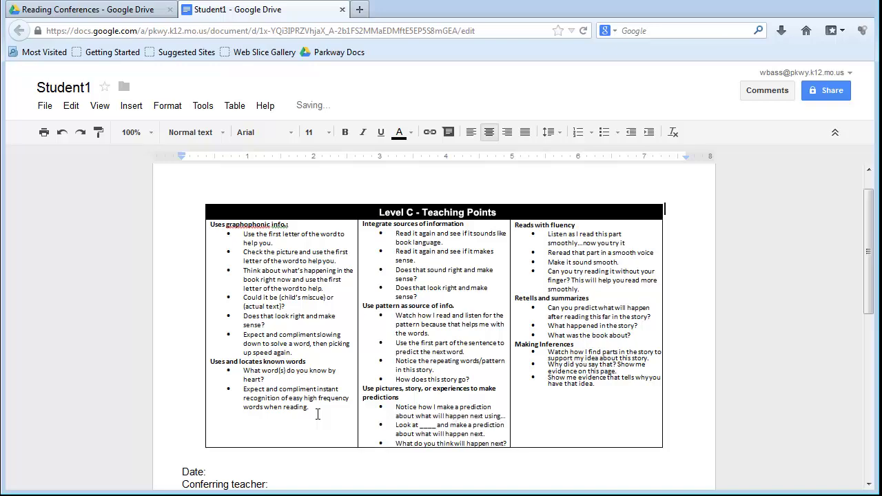
Step: Close the Student1 document, reopen it from the Drive list, and close it again
{"action": "scroll", "coordinate": [732, 341], "scroll_direction": "down", "scroll_amount": 2}
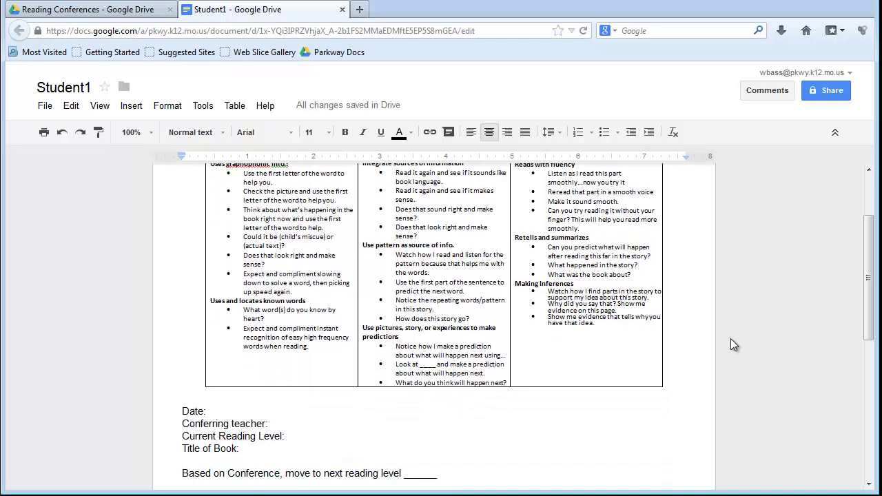
{"action": "scroll", "coordinate": [731, 339], "scroll_direction": "down", "scroll_amount": 3}
{"action": "scroll", "coordinate": [731, 339], "scroll_direction": "up", "scroll_amount": 6}
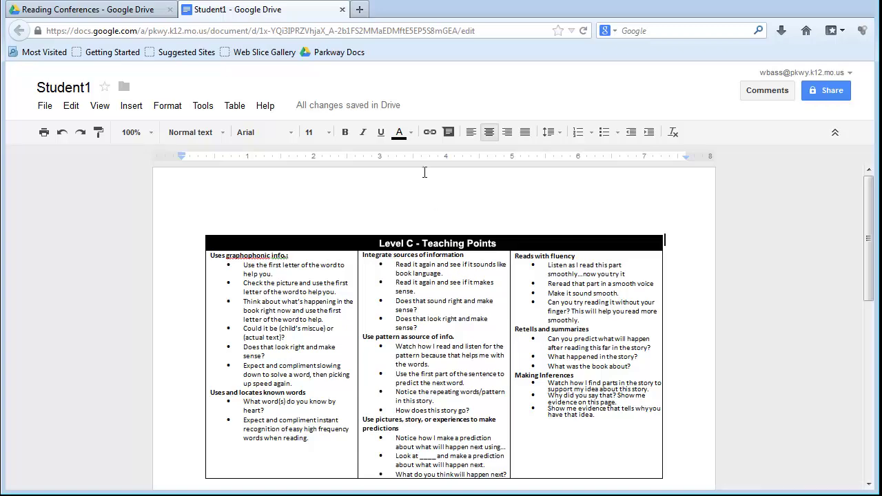
{"action": "left_click", "coordinate": [342, 11]}
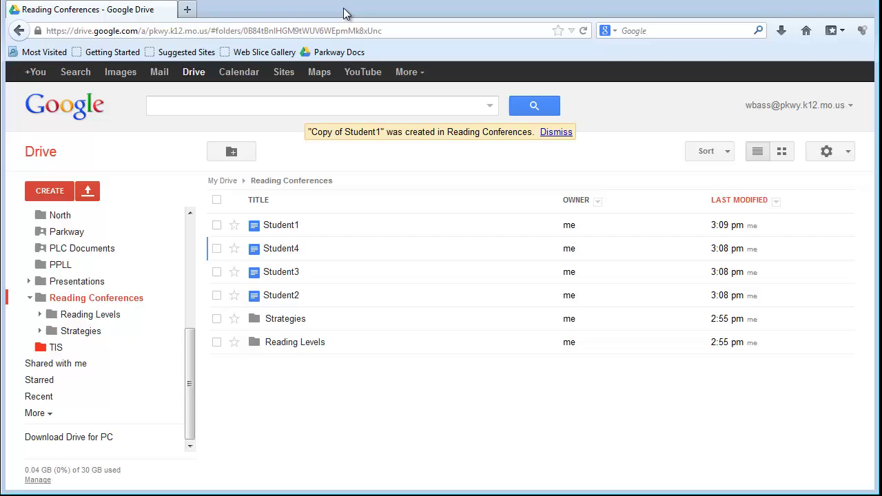
{"action": "left_click", "coordinate": [290, 228]}
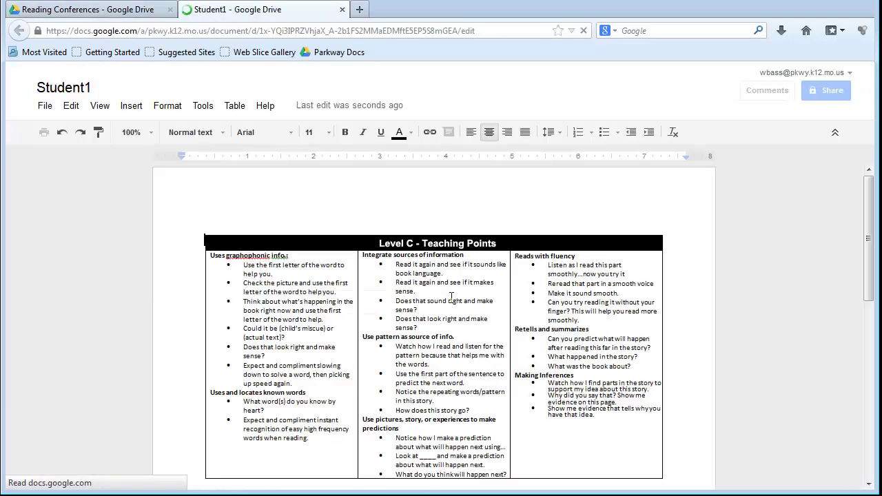
{"action": "left_click", "coordinate": [343, 9]}
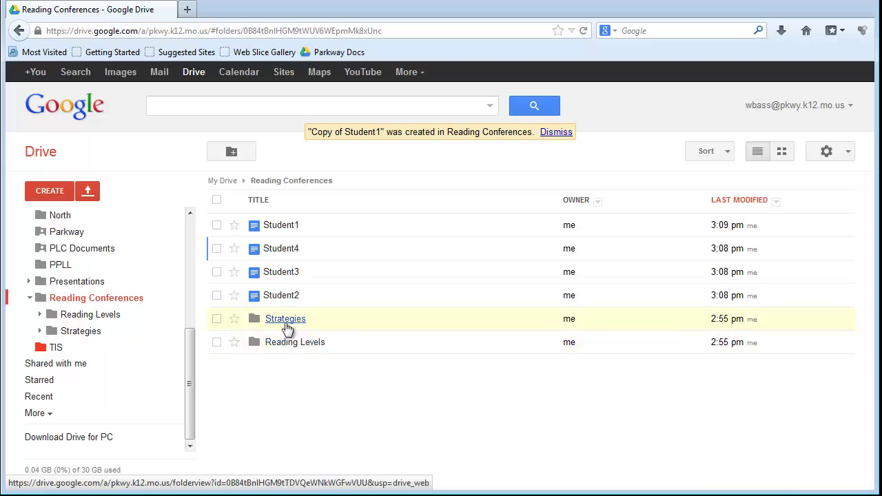
{"action": "left_click", "coordinate": [286, 319]}
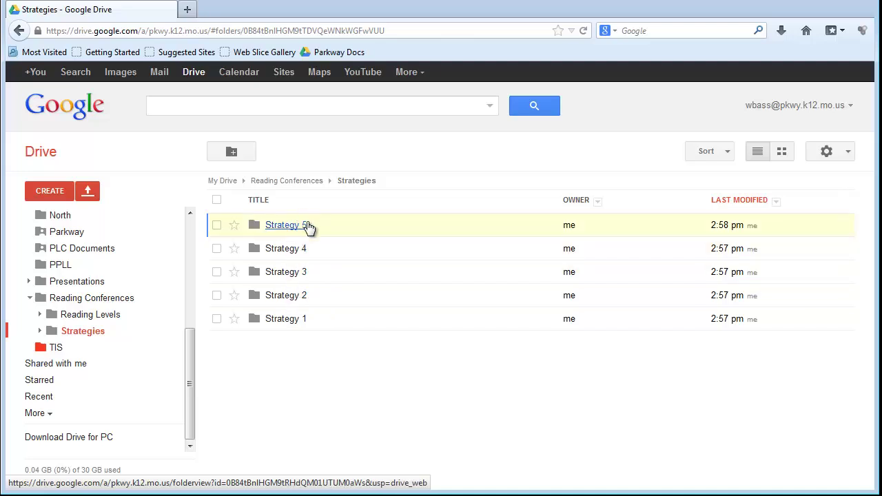
{"action": "left_click", "coordinate": [295, 182]}
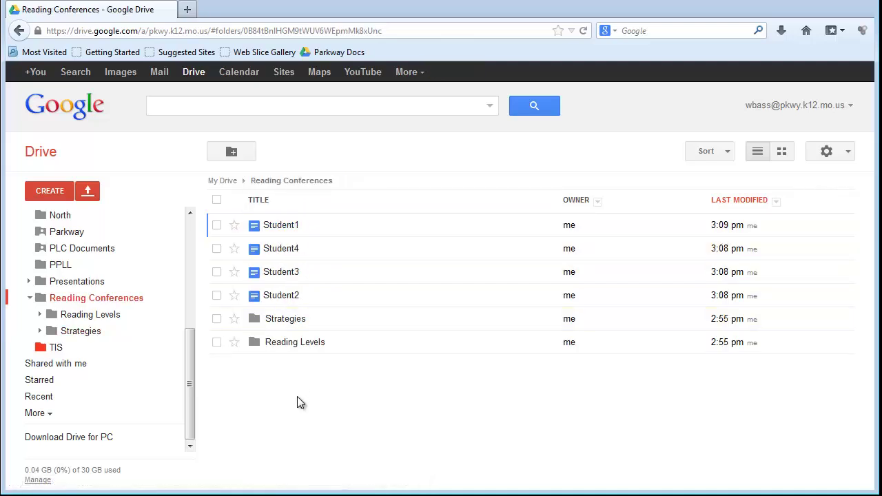
{"action": "left_click", "coordinate": [295, 350]}
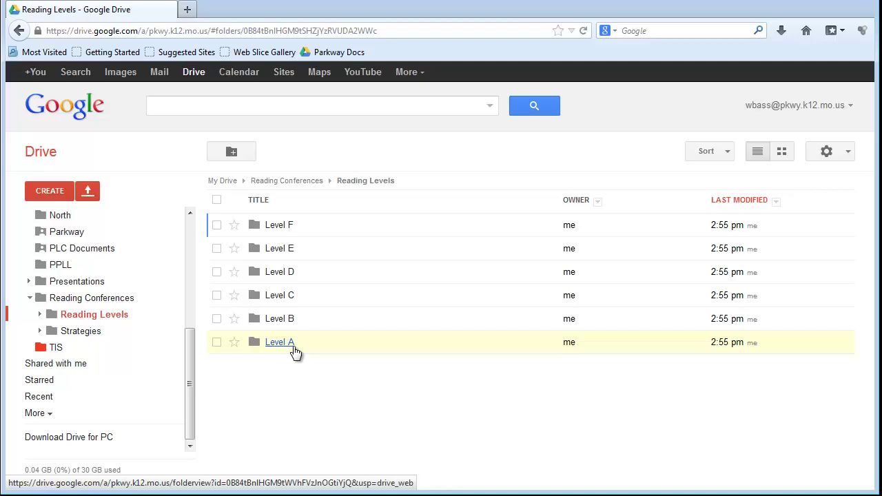
{"action": "left_click", "coordinate": [287, 181]}
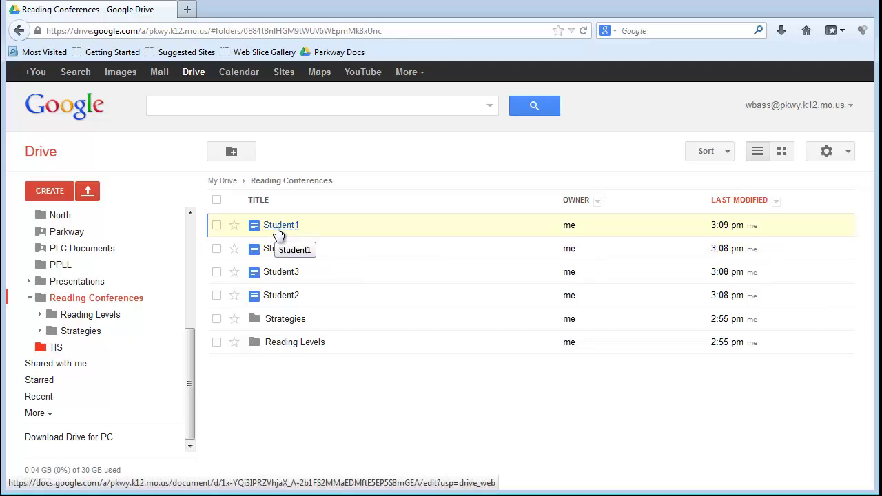
Step: Open Student1 and move it into both Reading Levels > Level C and Strategies > Strategy 2
{"action": "left_click", "coordinate": [279, 232]}
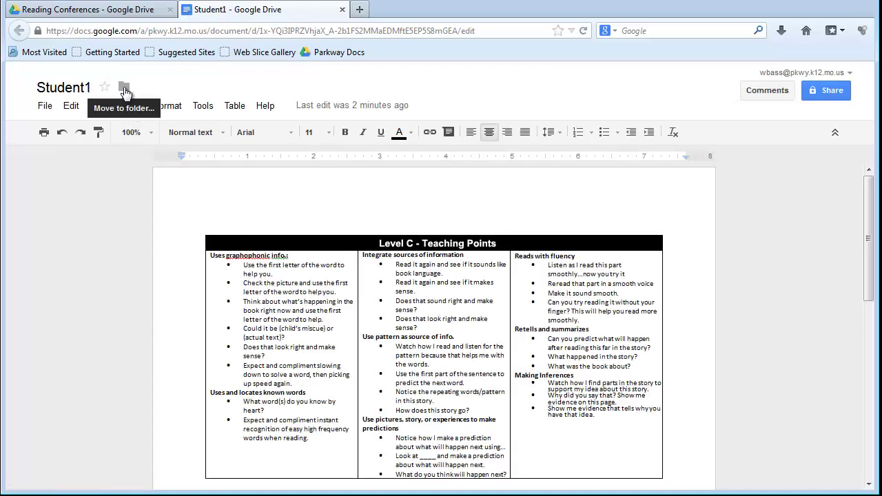
{"action": "left_click", "coordinate": [124, 88]}
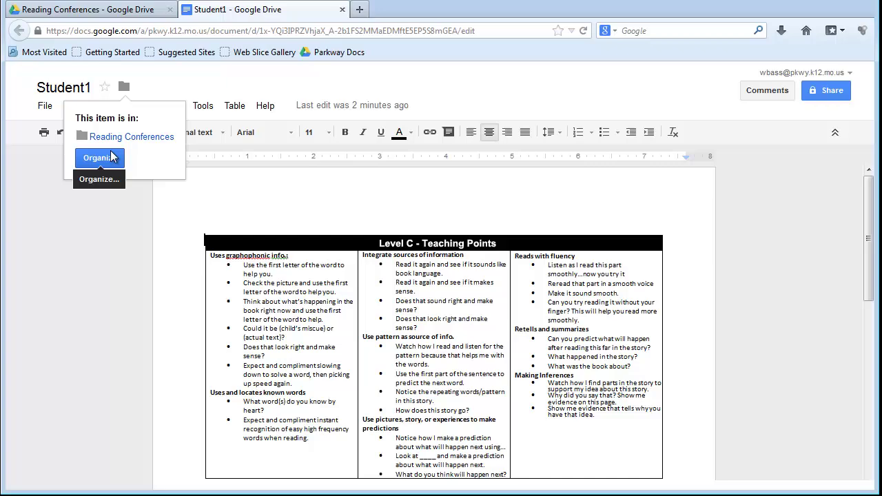
{"action": "left_click", "coordinate": [94, 160]}
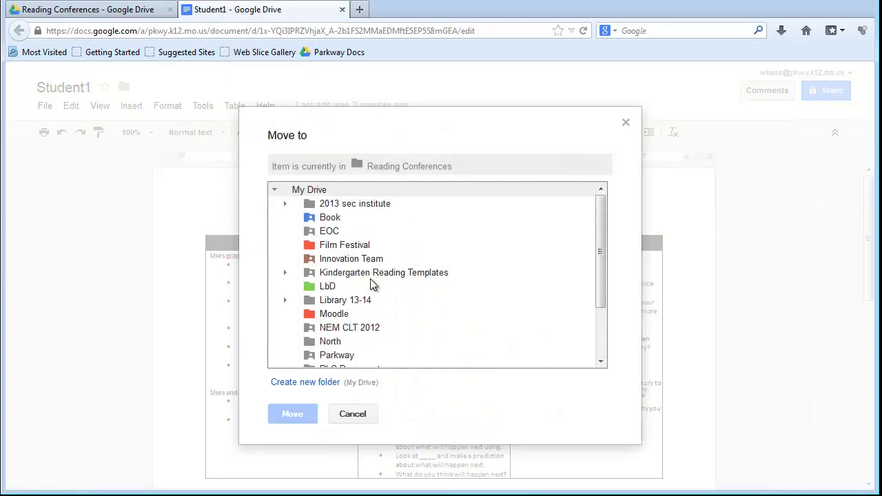
{"action": "scroll", "coordinate": [420, 286], "scroll_direction": "down", "scroll_amount": 2}
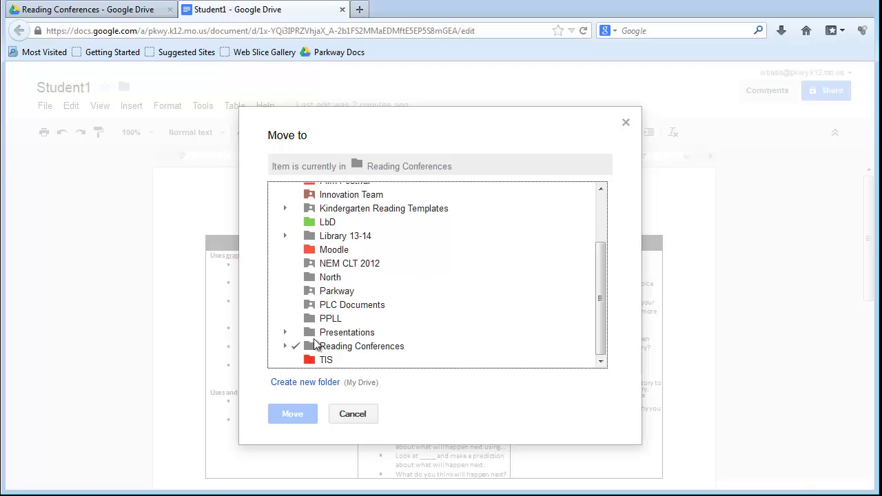
{"action": "left_click", "coordinate": [286, 346]}
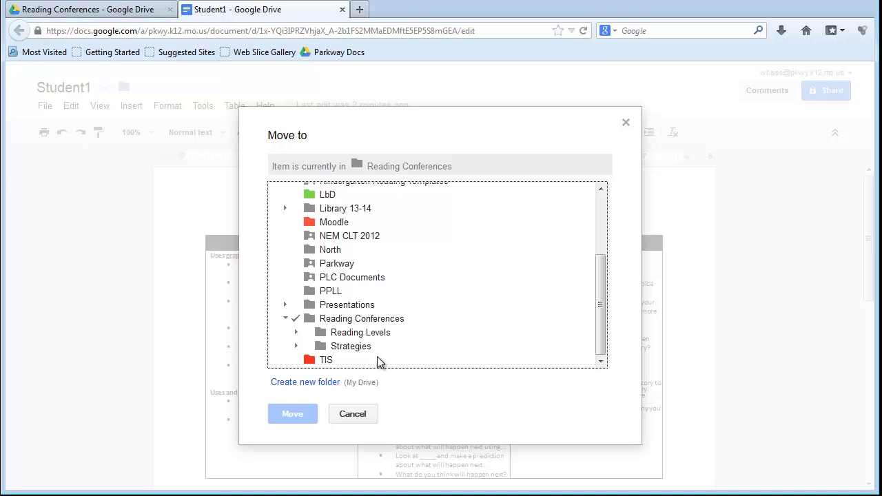
{"action": "left_click", "coordinate": [297, 332]}
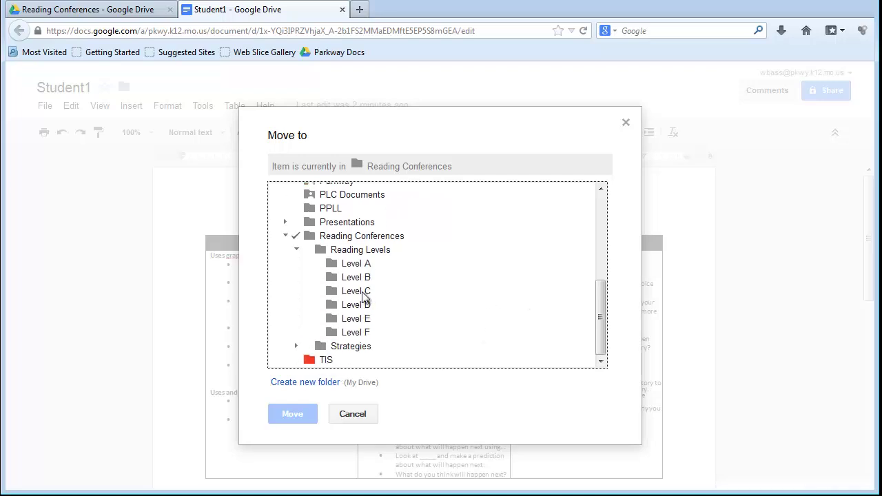
{"action": "left_click", "coordinate": [365, 294]}
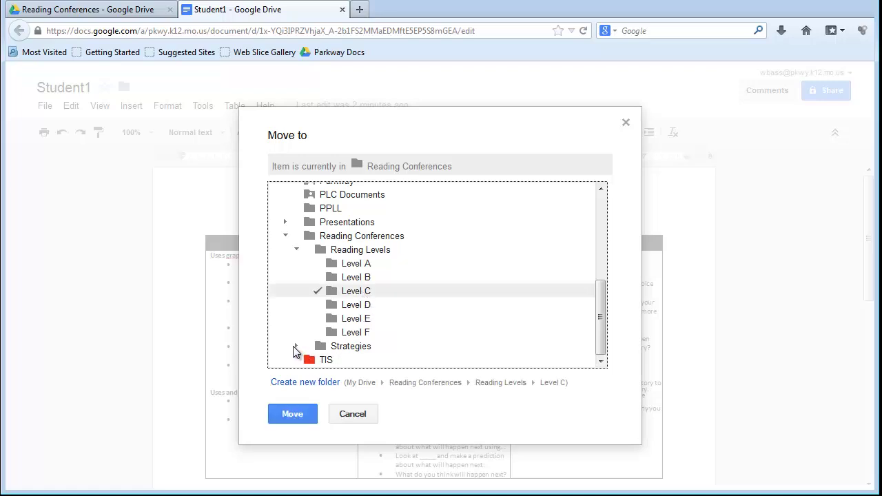
{"action": "left_click", "coordinate": [295, 346]}
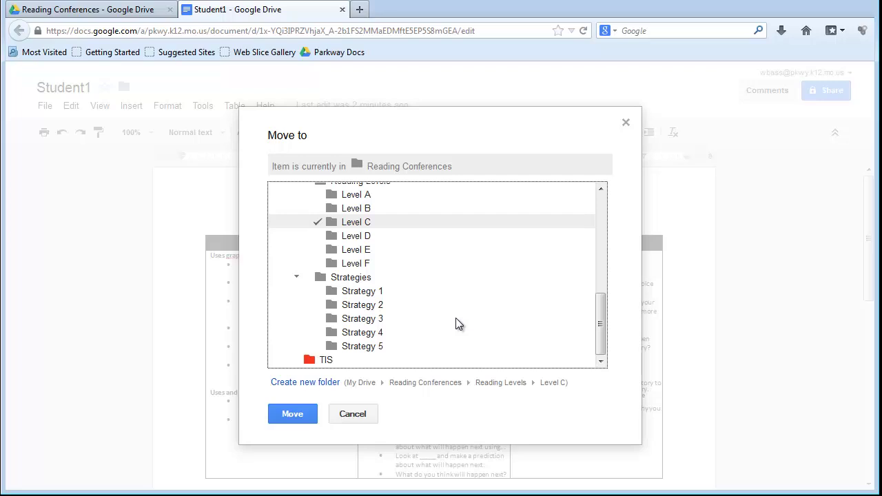
{"action": "key", "text": "ctrl"}
{"action": "left_click", "coordinate": [365, 305]}
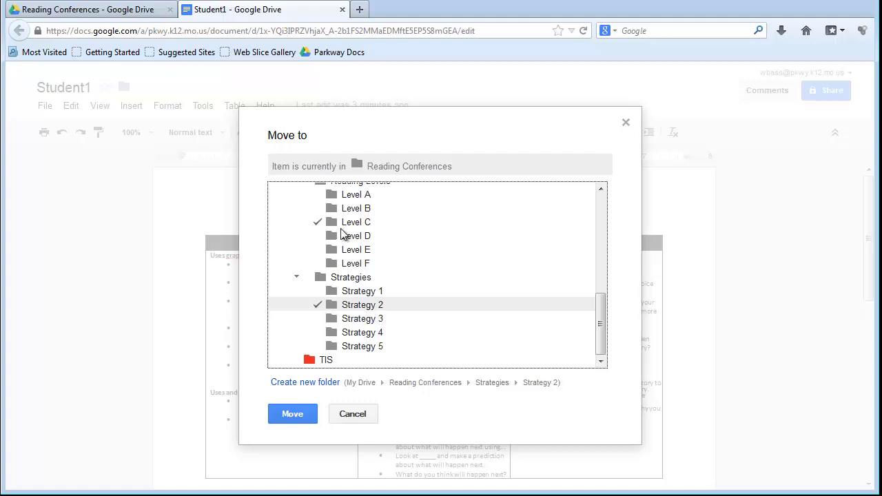
{"action": "left_click", "coordinate": [290, 418]}
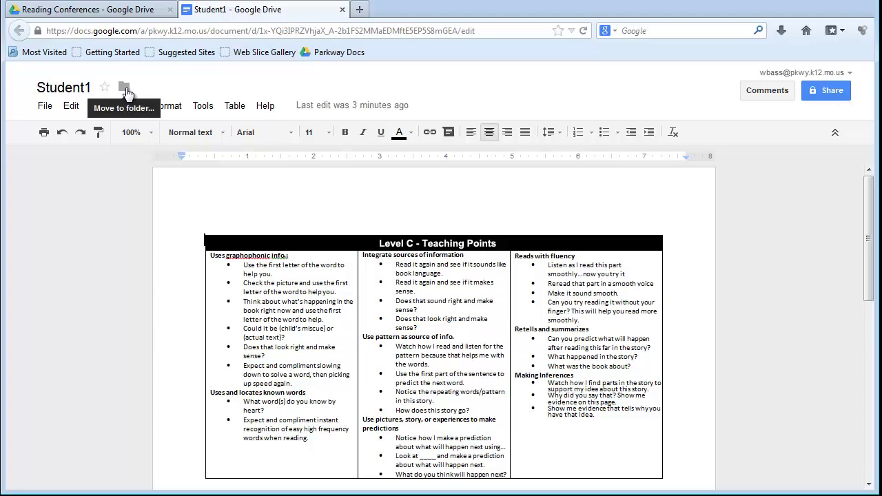
Step: Verify Student1 now appears in both the Level C and Strategy 2 folders
{"action": "left_click", "coordinate": [124, 87]}
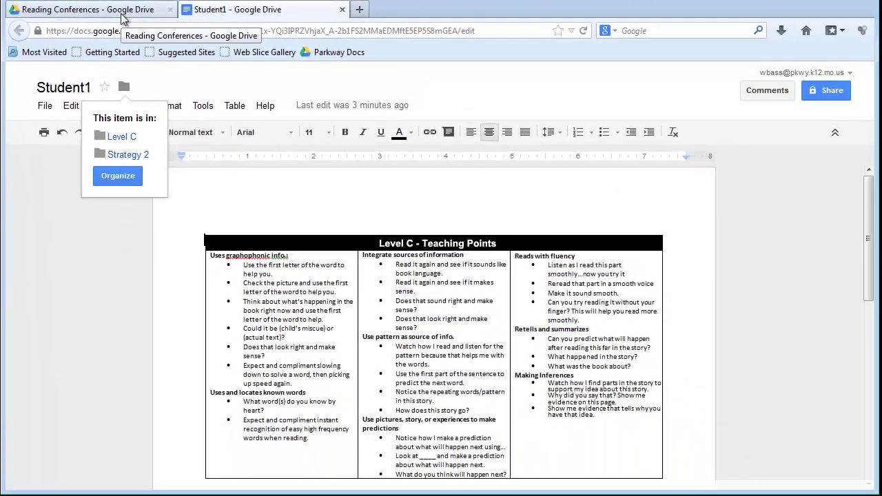
{"action": "left_click", "coordinate": [136, 19]}
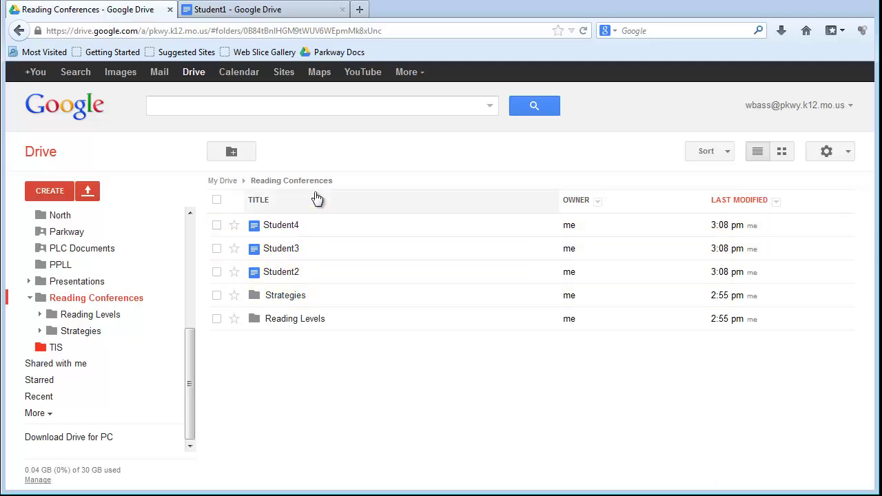
{"action": "left_click", "coordinate": [268, 322]}
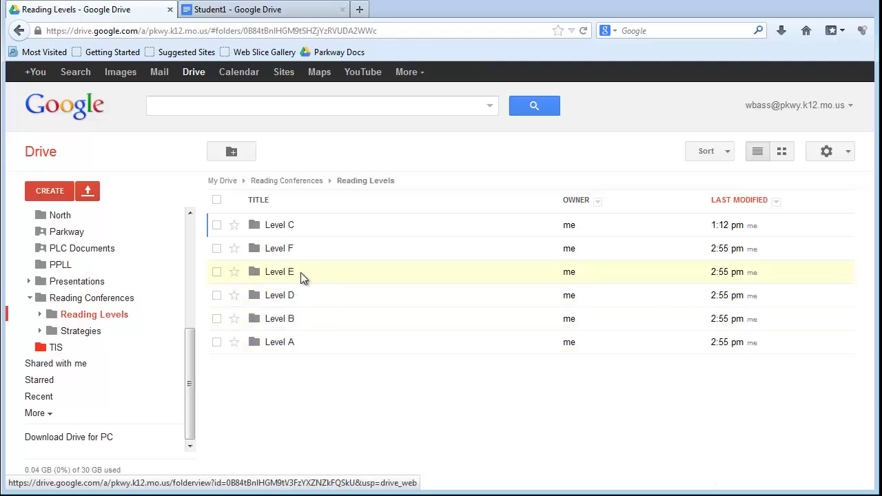
{"action": "left_click", "coordinate": [280, 228]}
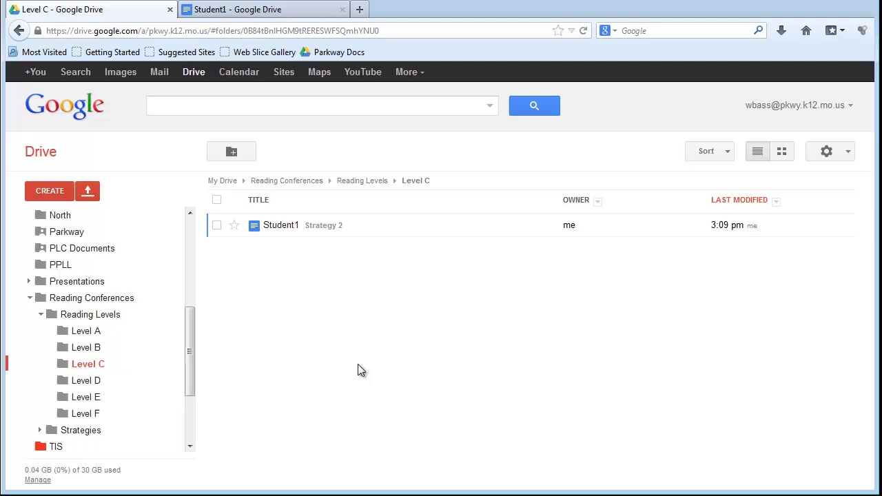
{"action": "left_click", "coordinate": [305, 181]}
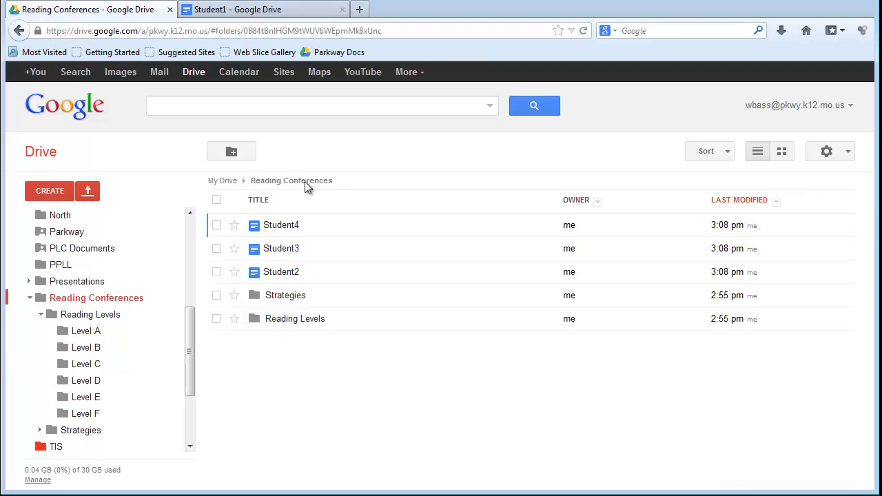
{"action": "left_click", "coordinate": [288, 296]}
{"action": "left_click", "coordinate": [279, 227]}
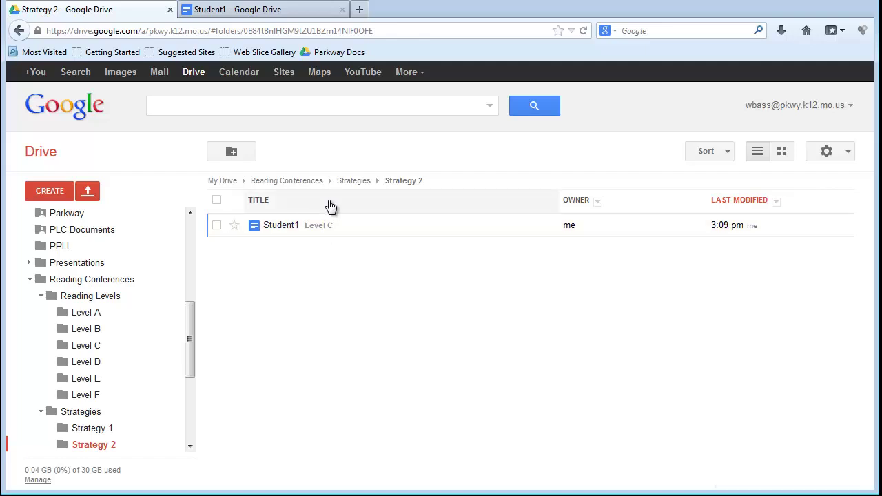
{"action": "left_click", "coordinate": [311, 180]}
Step: Open Student1 from Reading Conferences > Reading Levels > Level C
{"action": "left_click", "coordinate": [285, 318]}
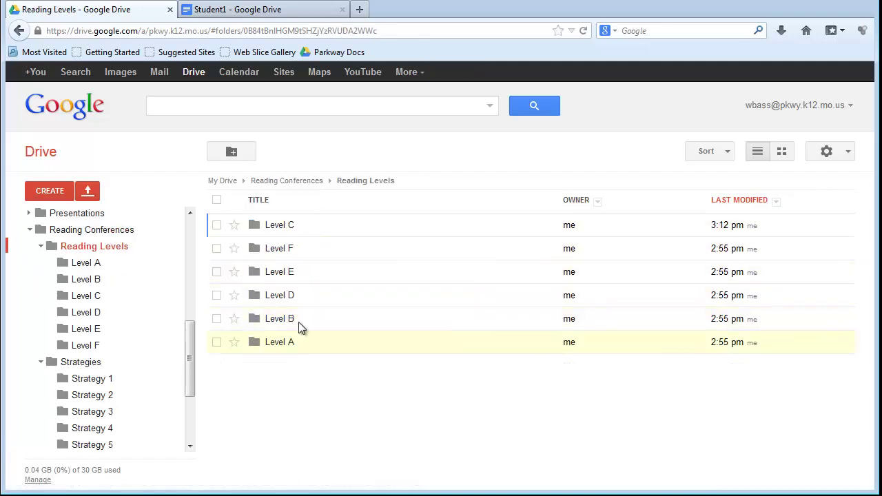
{"action": "left_click", "coordinate": [283, 226]}
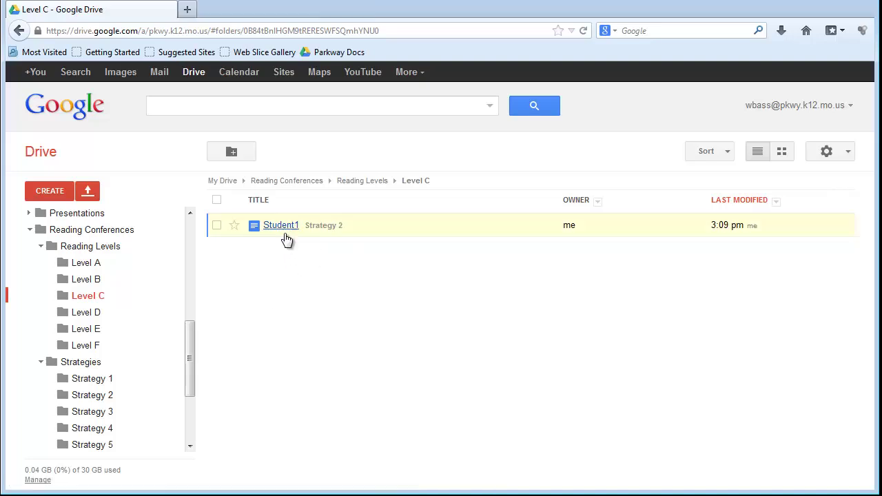
{"action": "left_click", "coordinate": [282, 227]}
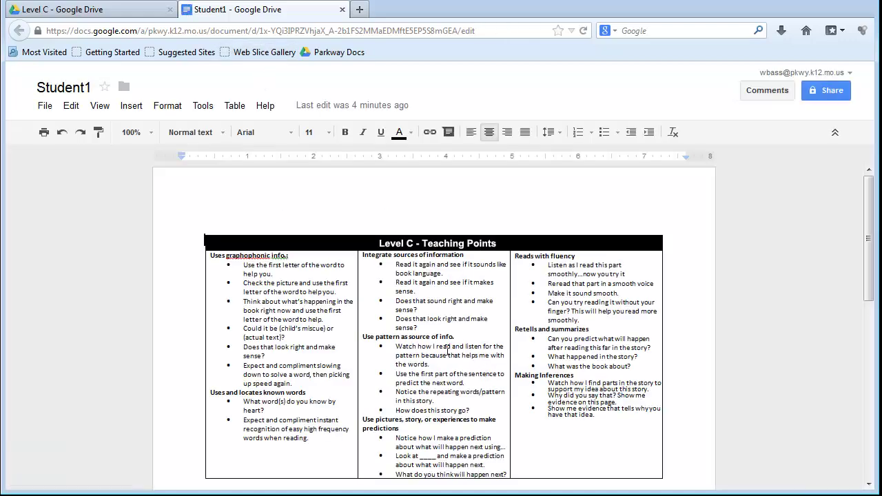
Step: Delete the Level C image and insert levelD.png from Kindergarten Reading Templates > Reading Levels
{"action": "left_click", "coordinate": [448, 352]}
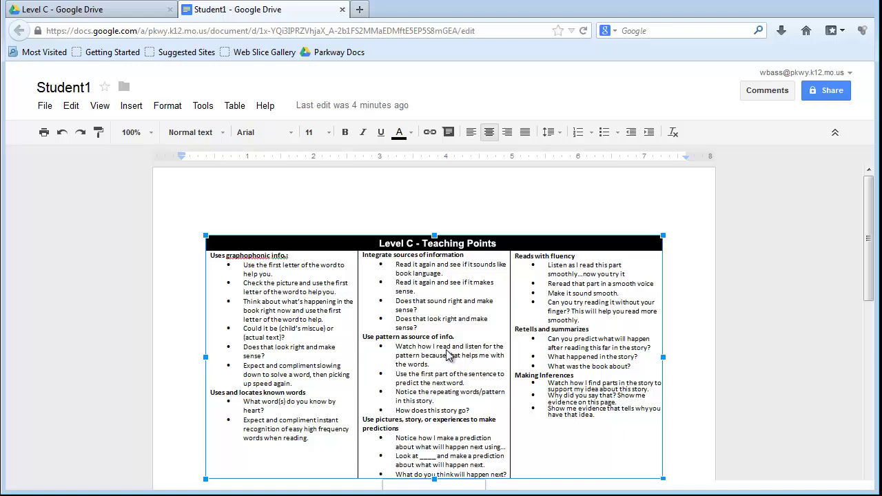
{"action": "key", "text": "Delete"}
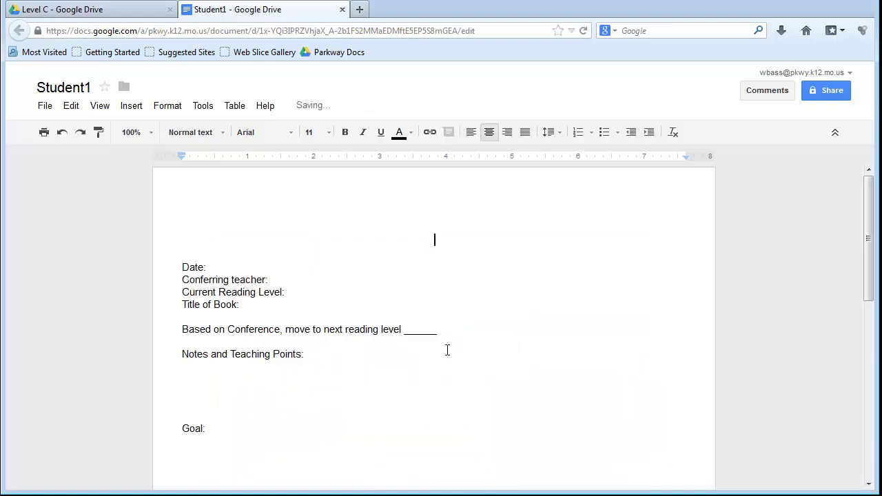
{"action": "left_click", "coordinate": [130, 106]}
{"action": "left_click", "coordinate": [131, 129]}
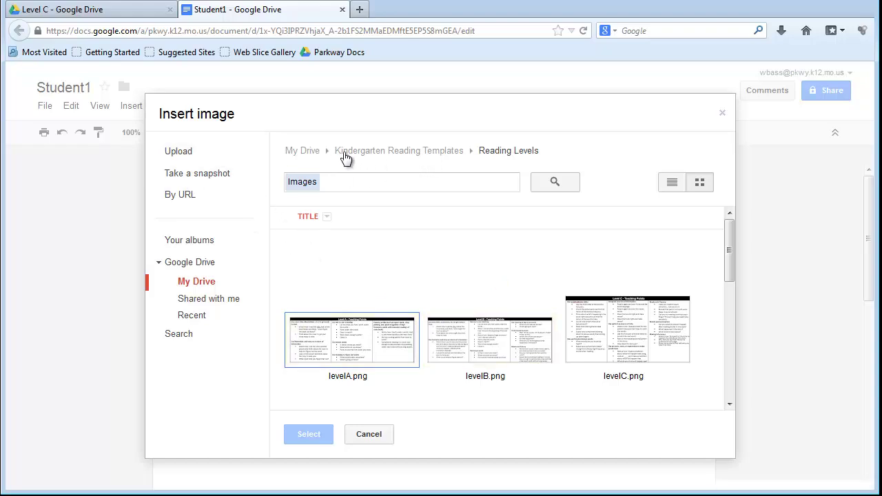
{"action": "left_click", "coordinate": [193, 266]}
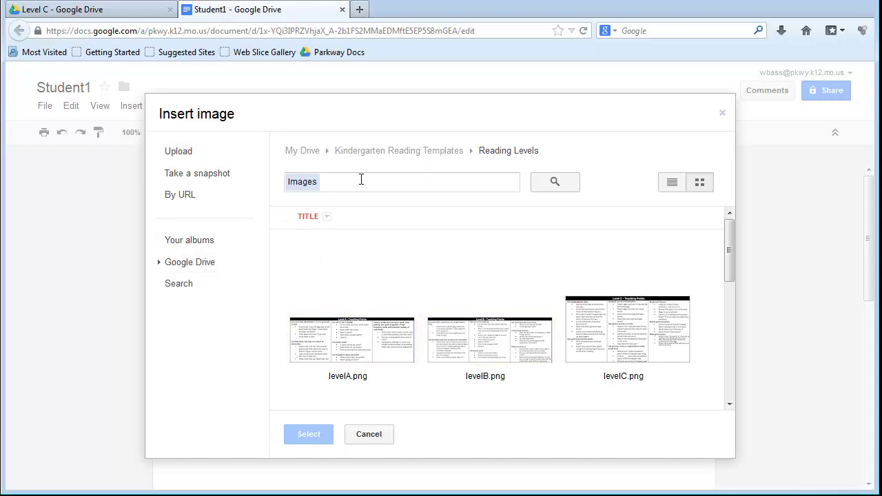
{"action": "left_click", "coordinate": [186, 265]}
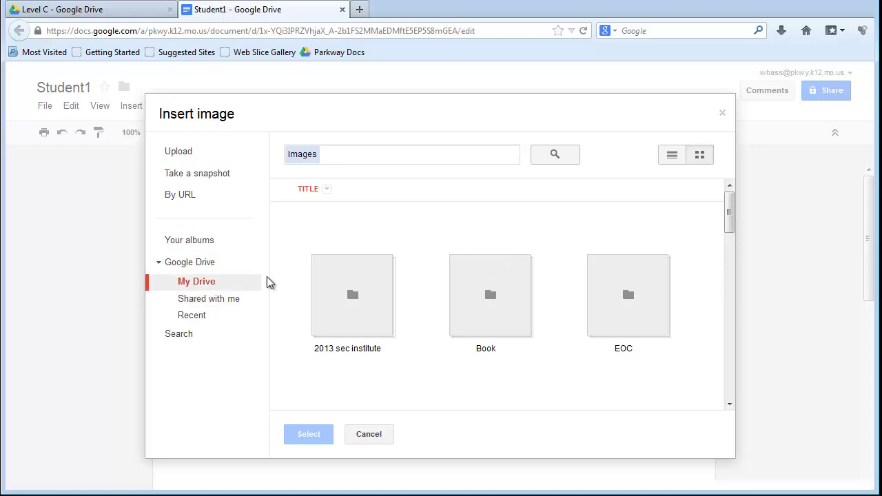
{"action": "scroll", "coordinate": [598, 327], "scroll_direction": "down", "scroll_amount": 3}
{"action": "double_click", "coordinate": [599, 327]}
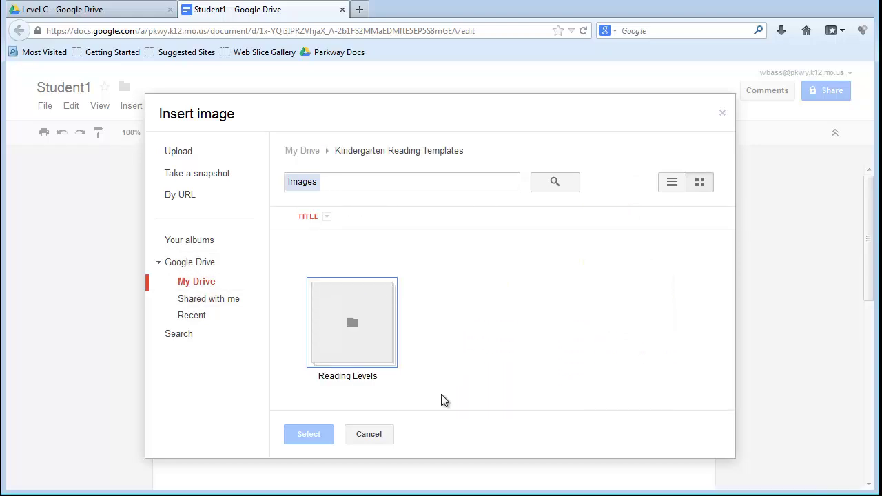
{"action": "double_click", "coordinate": [364, 339]}
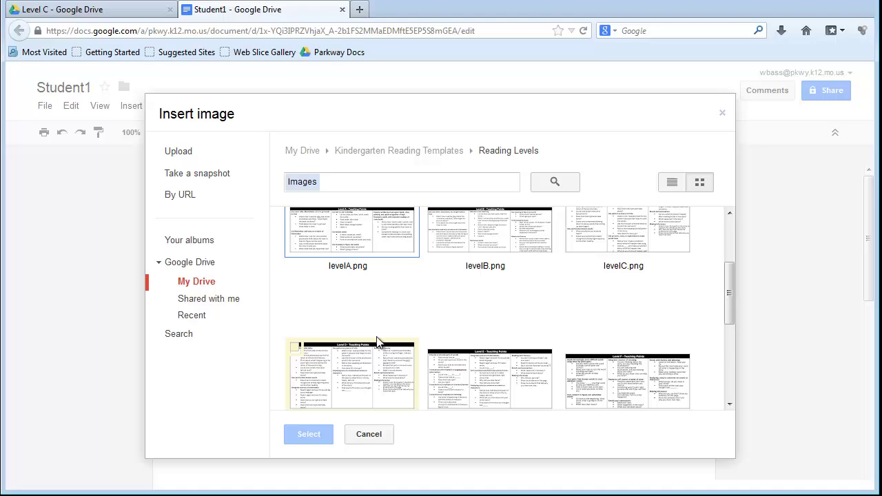
{"action": "scroll", "coordinate": [500, 325], "scroll_direction": "down", "scroll_amount": 2}
{"action": "left_click", "coordinate": [360, 327]}
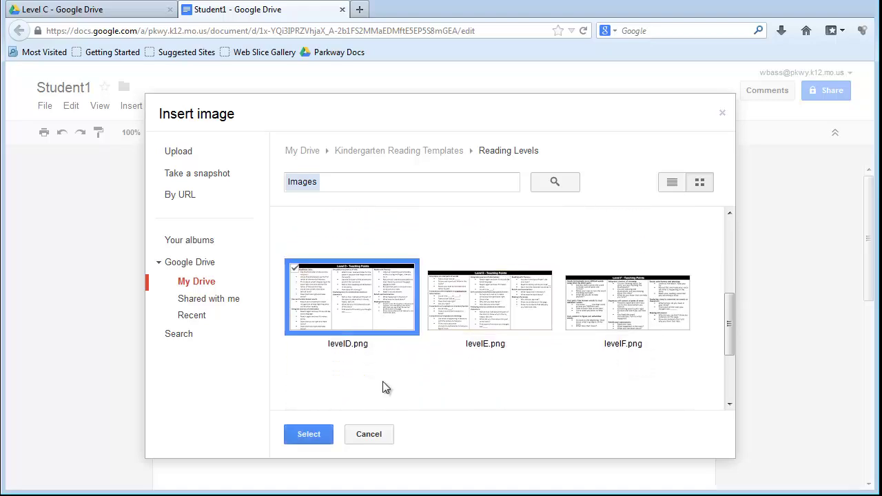
{"action": "left_click", "coordinate": [314, 434]}
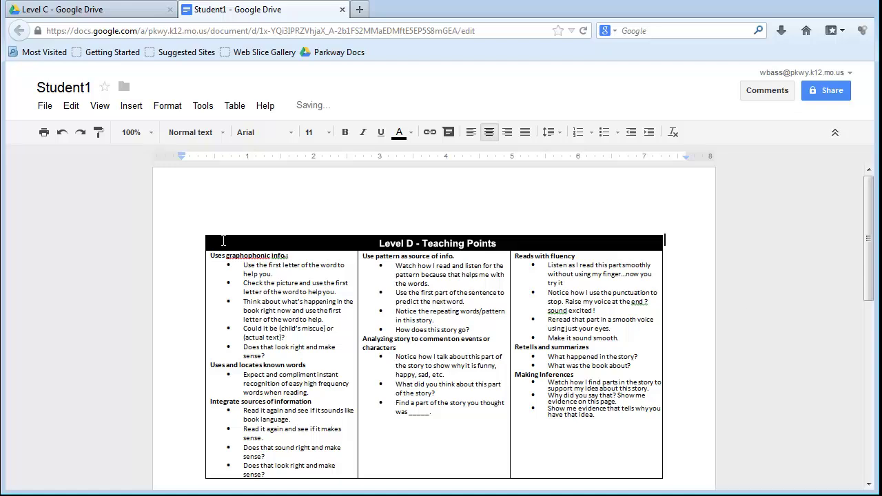
Step: Refile Student1 by unchecking Level C and checking Level D, leaving Strategy 2 selected
{"action": "left_click", "coordinate": [123, 91]}
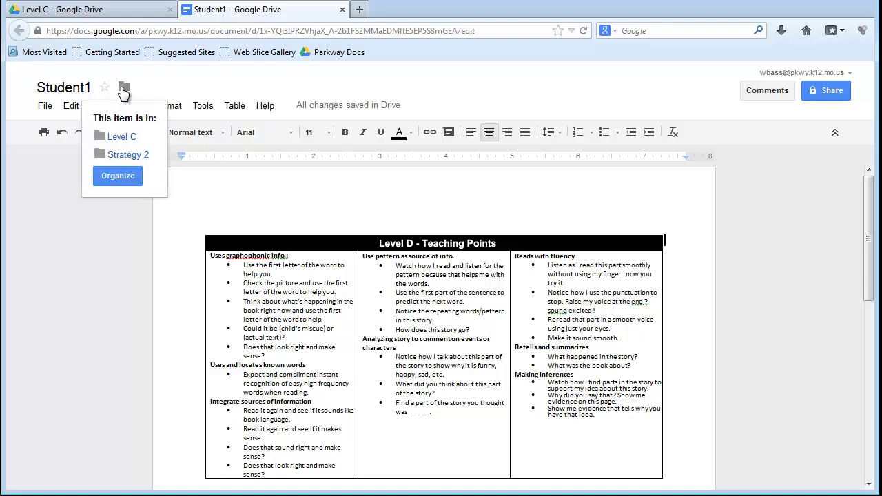
{"action": "left_click", "coordinate": [118, 176]}
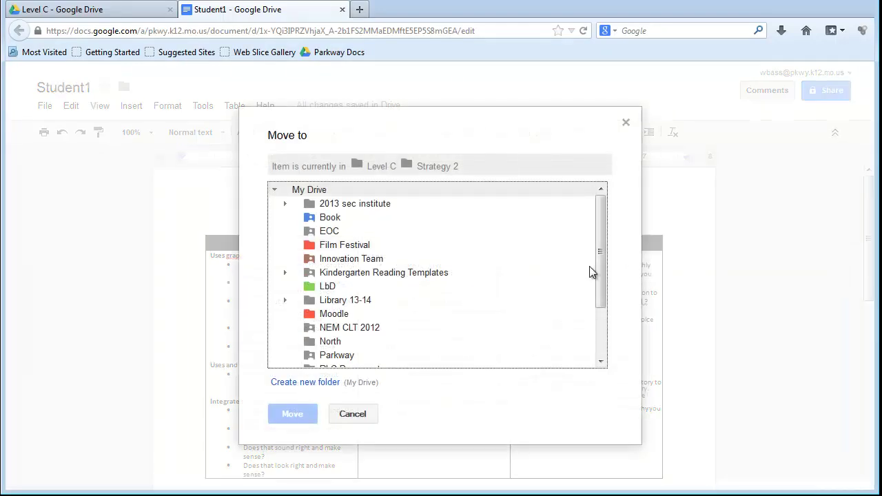
{"action": "scroll", "coordinate": [598, 258], "scroll_direction": "down", "scroll_amount": 2}
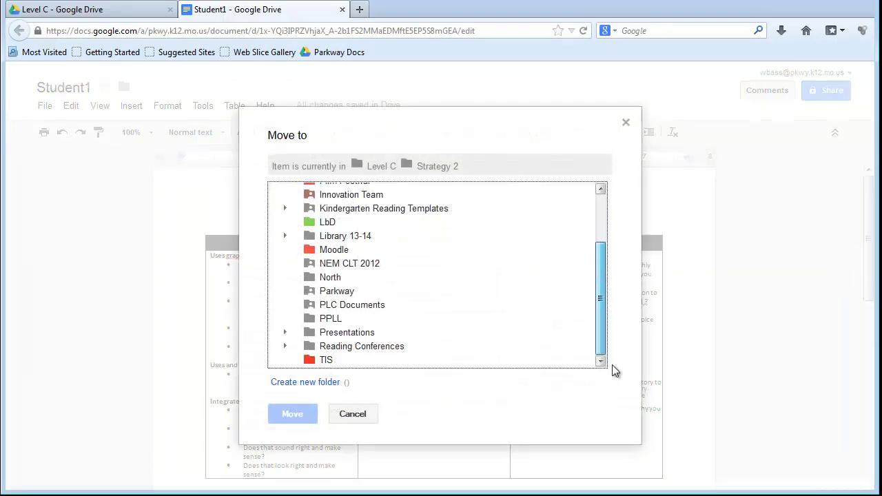
{"action": "left_click", "coordinate": [285, 346]}
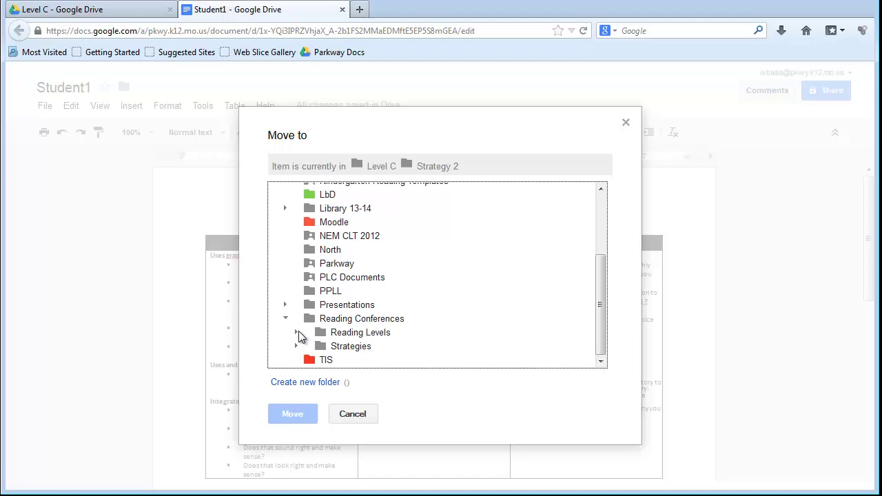
{"action": "left_click", "coordinate": [296, 332]}
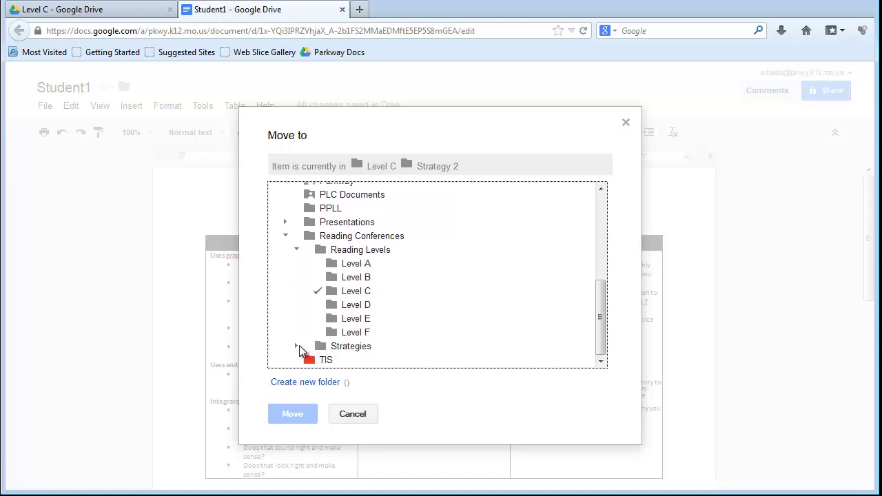
{"action": "left_click", "coordinate": [295, 345]}
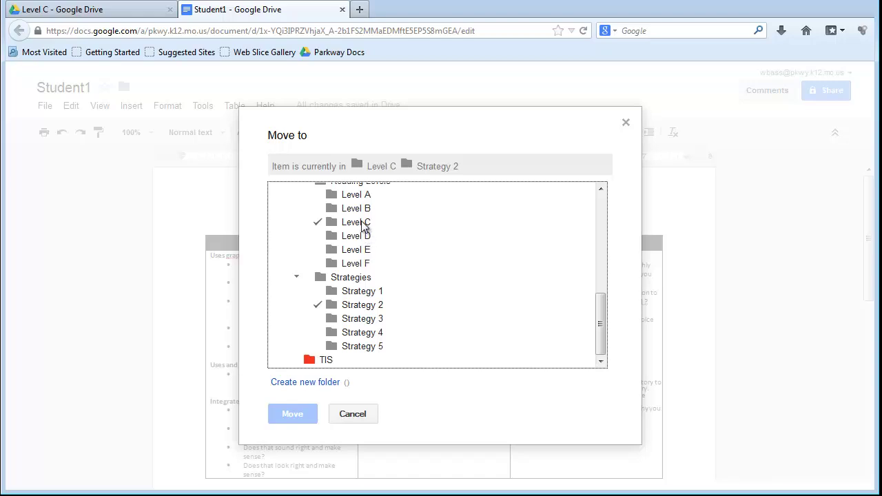
{"action": "key", "text": "ctrl"}
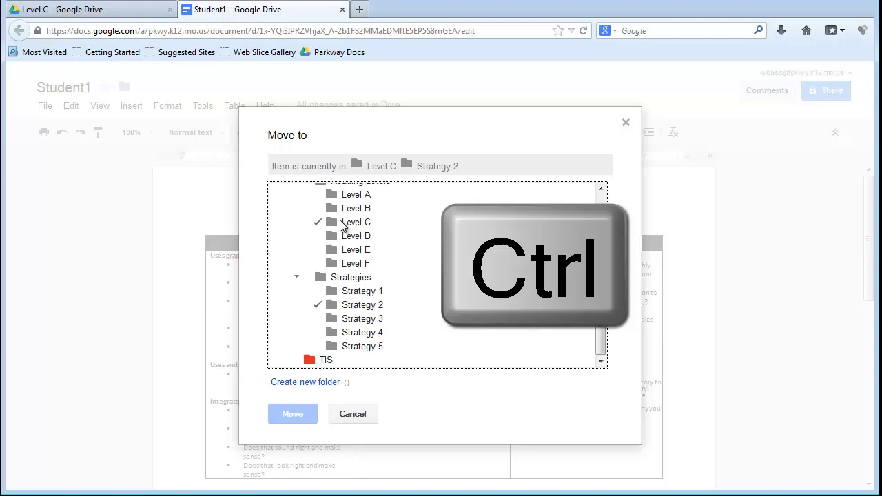
{"action": "left_click", "coordinate": [361, 225], "text": "ctrl"}
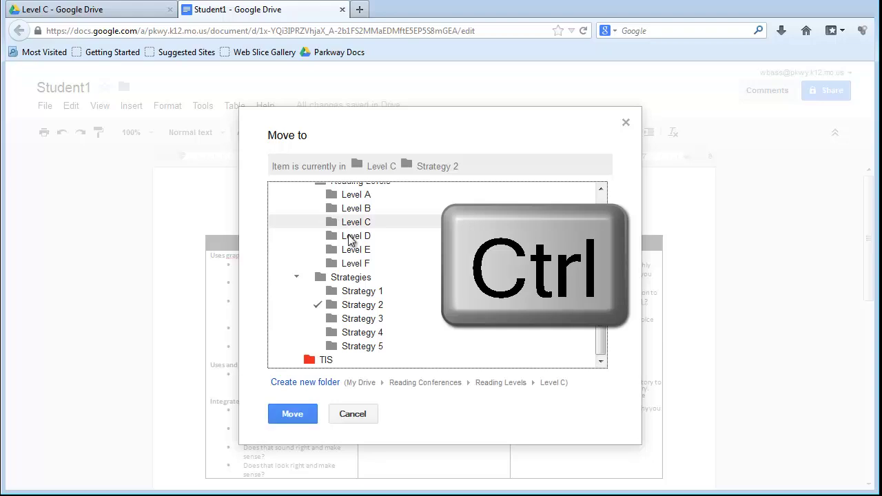
{"action": "left_click", "coordinate": [350, 236], "text": "ctrl"}
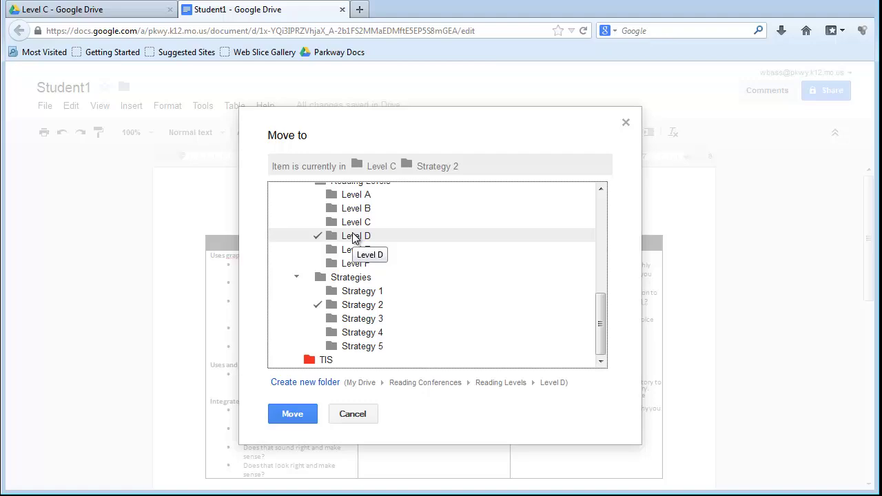
{"action": "left_click", "coordinate": [292, 415]}
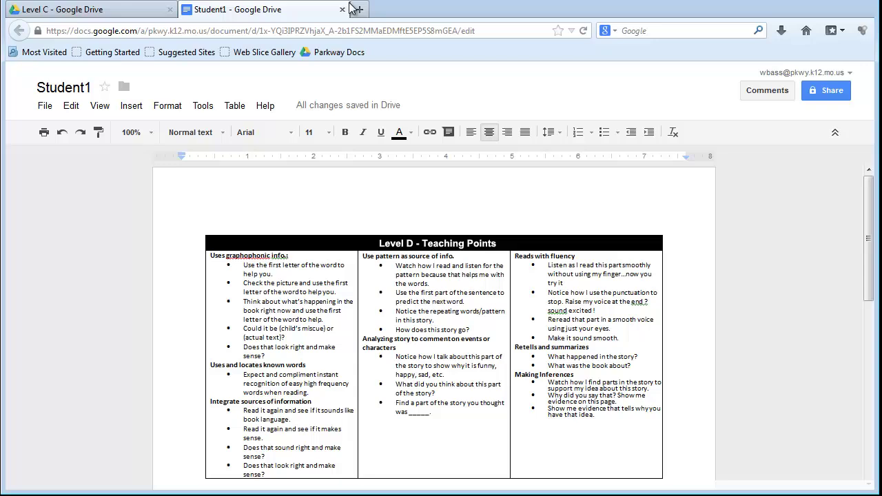
Step: Close Student1, confirm it is listed in Level D, then return to Reading Conferences
{"action": "left_click", "coordinate": [342, 9]}
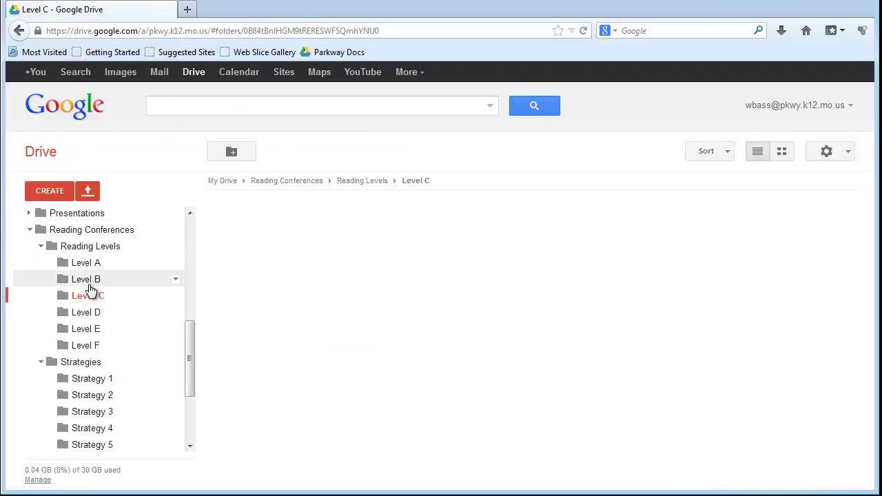
{"action": "left_click", "coordinate": [94, 314]}
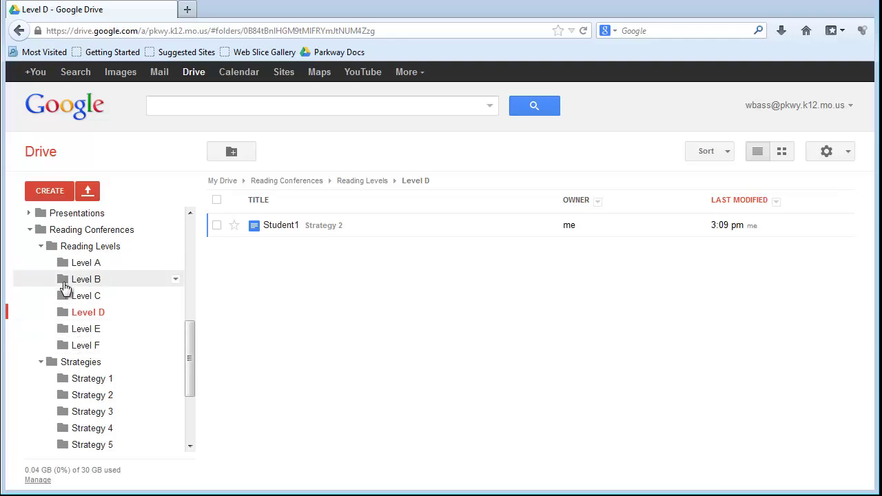
{"action": "left_click", "coordinate": [80, 236]}
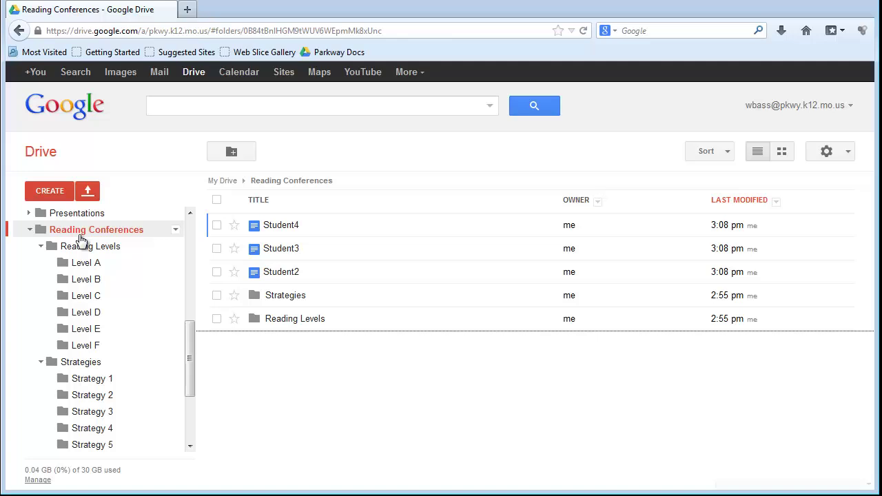
{"action": "scroll", "coordinate": [128, 321], "scroll_direction": "up", "scroll_amount": 5}
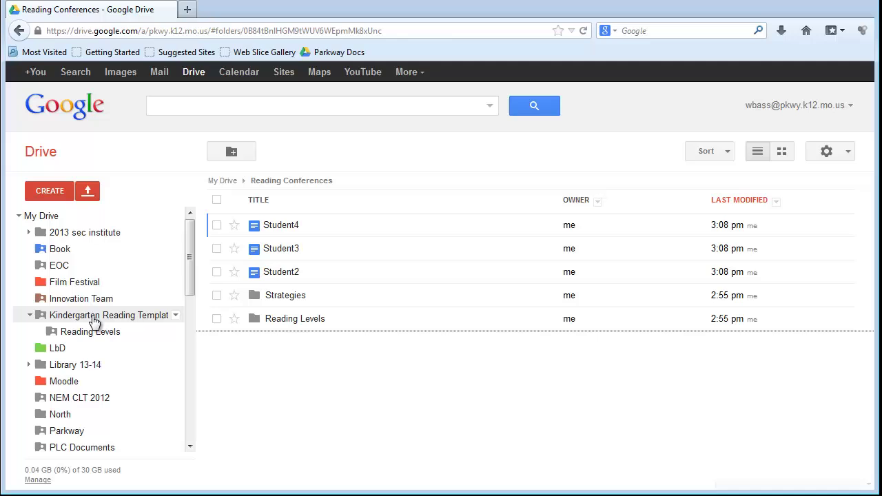
Step: Open the Kindergarten Reading Templates folder from the left folder tree
{"action": "left_click", "coordinate": [133, 321]}
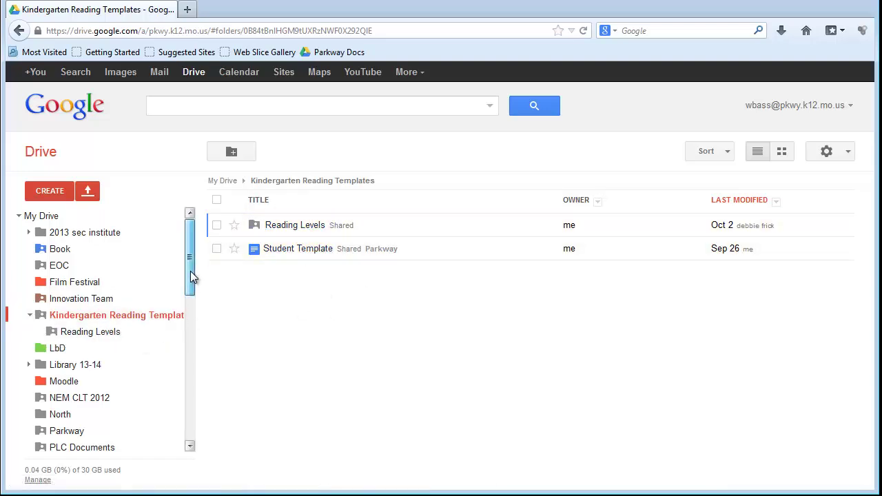
{"action": "left_click_drag", "start_coordinate": [193, 274], "coordinate": [121, 337]}
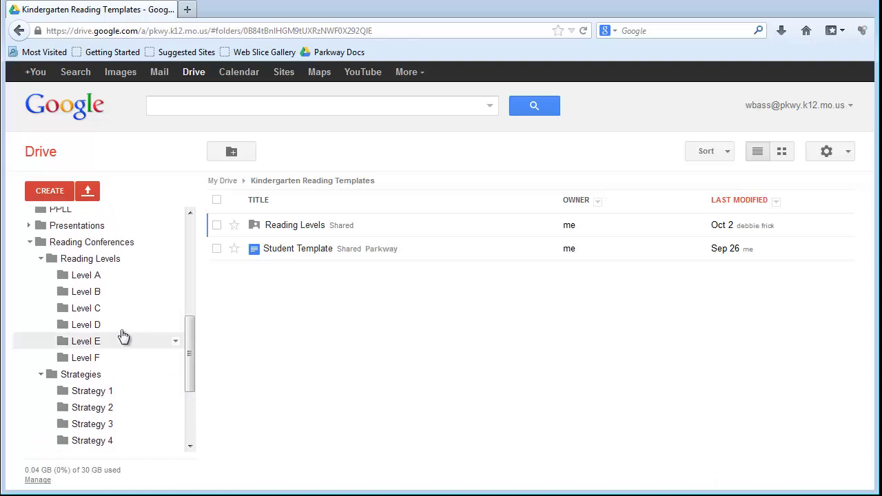